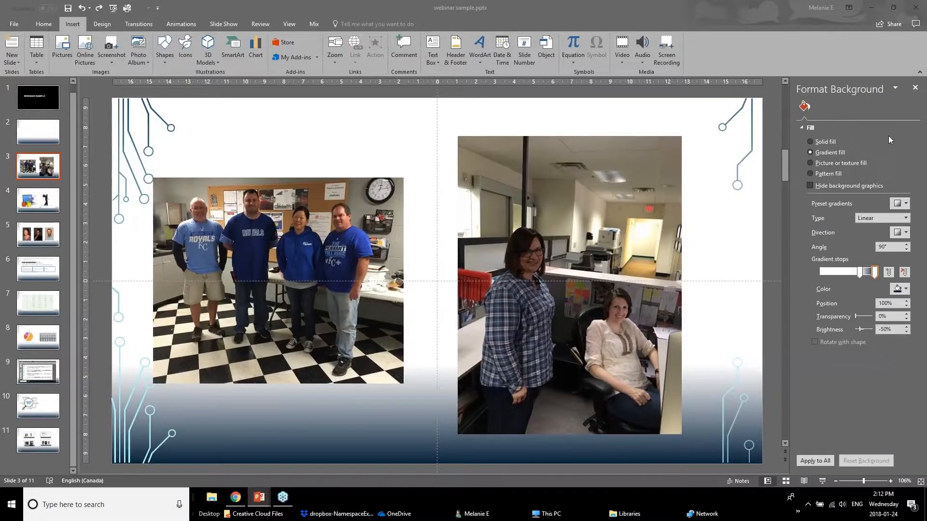
# - Close the background formatting and brighten the group photo on slide 3 with the Brightness +40%, Contrast 0% (Normal) correction
pyautogui.click(915, 88)
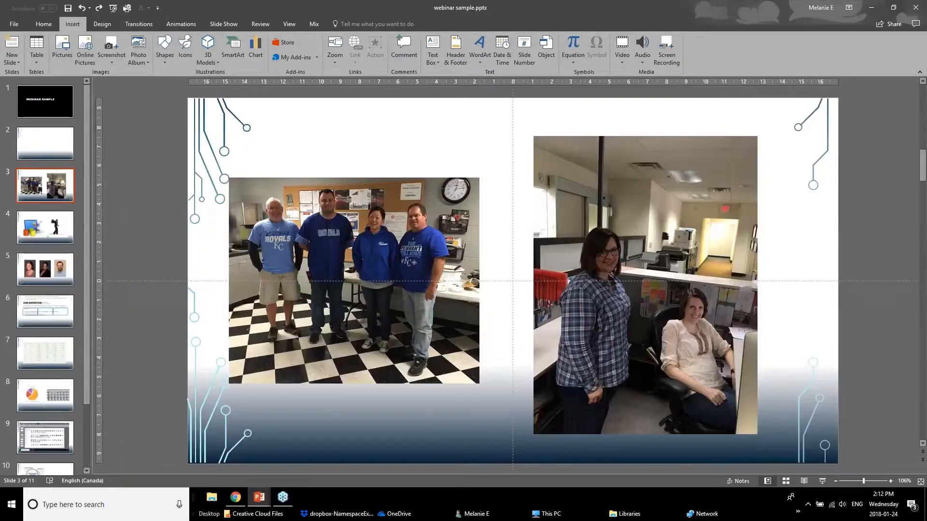
pyautogui.click(370, 257)
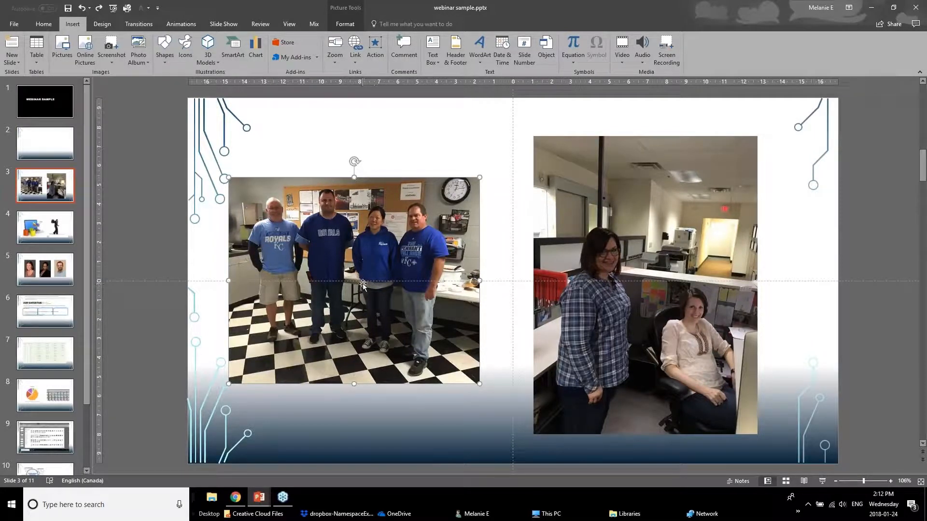
pyautogui.click(348, 8)
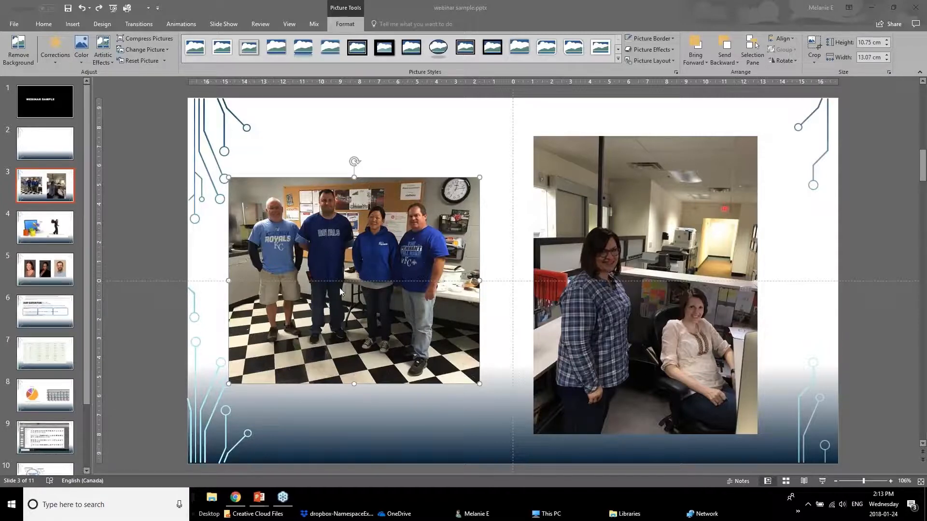
pyautogui.click(55, 55)
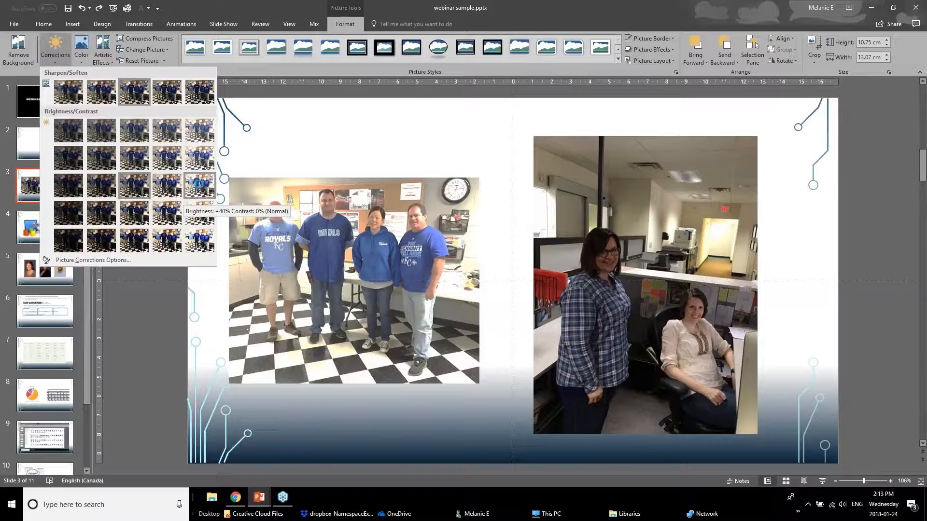
pyautogui.click(198, 183)
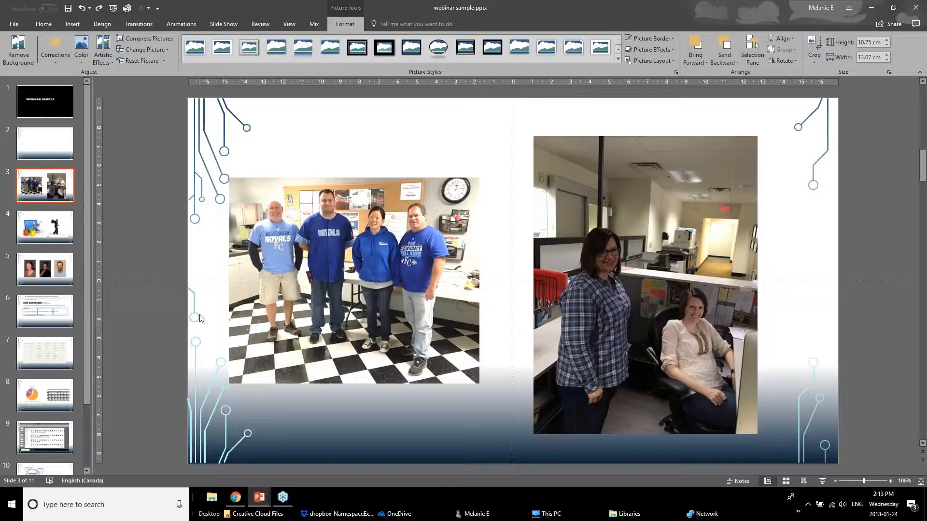
pyautogui.click(175, 320)
# - Mute the group photo's colors with the second-lowest Color Saturation preset
pyautogui.click(360, 297)
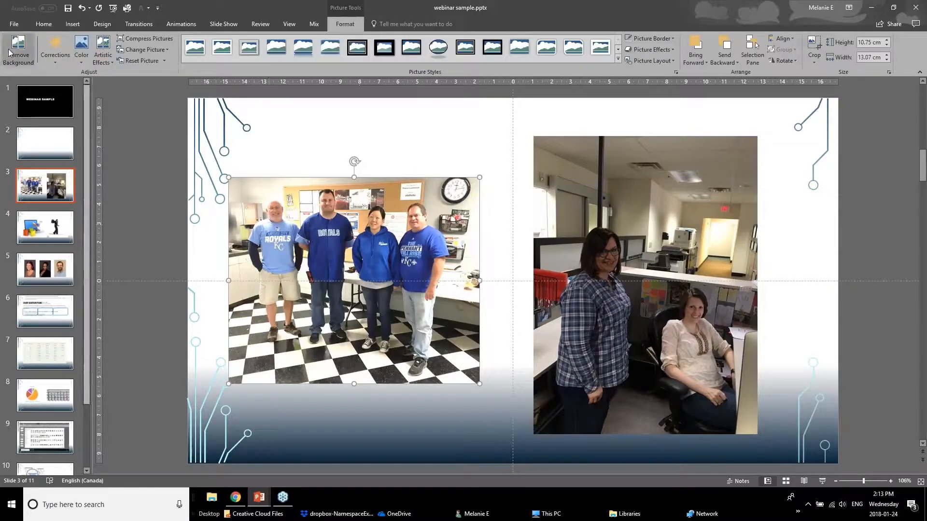
pyautogui.click(80, 52)
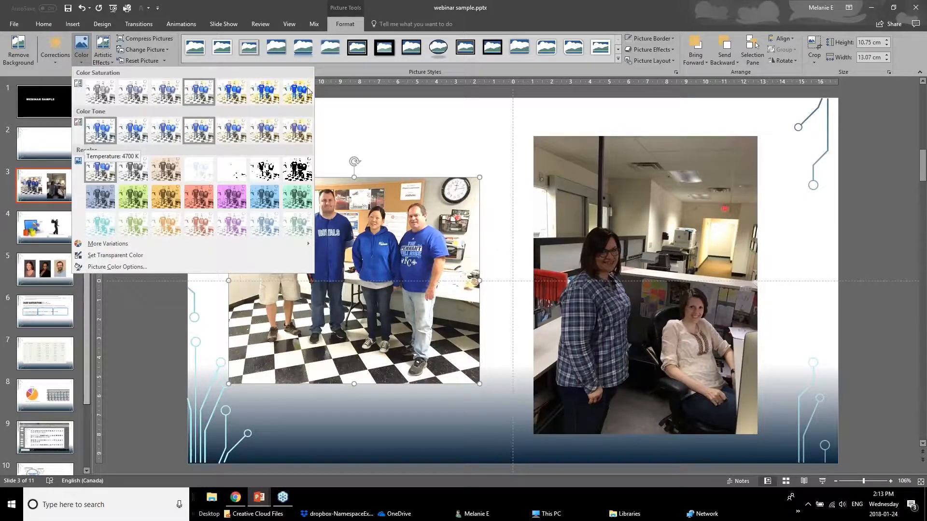
pyautogui.click(130, 94)
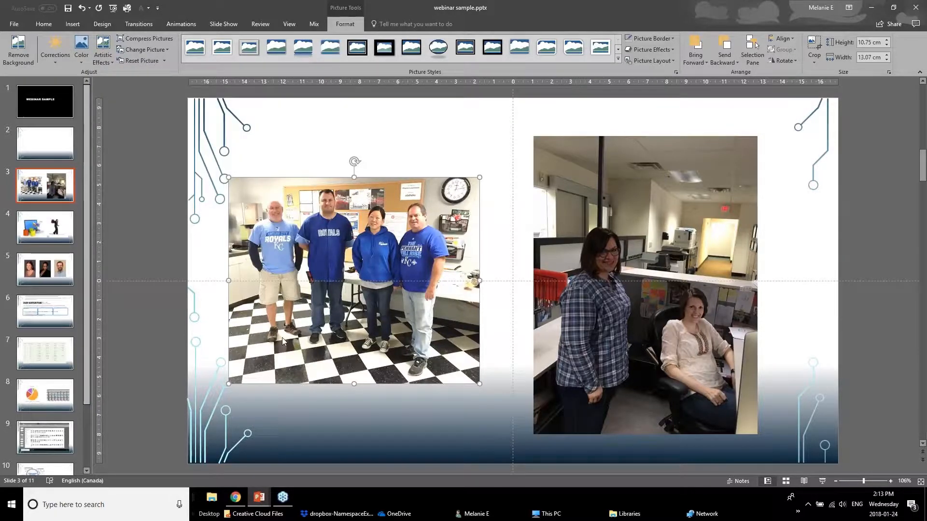
pyautogui.click(156, 343)
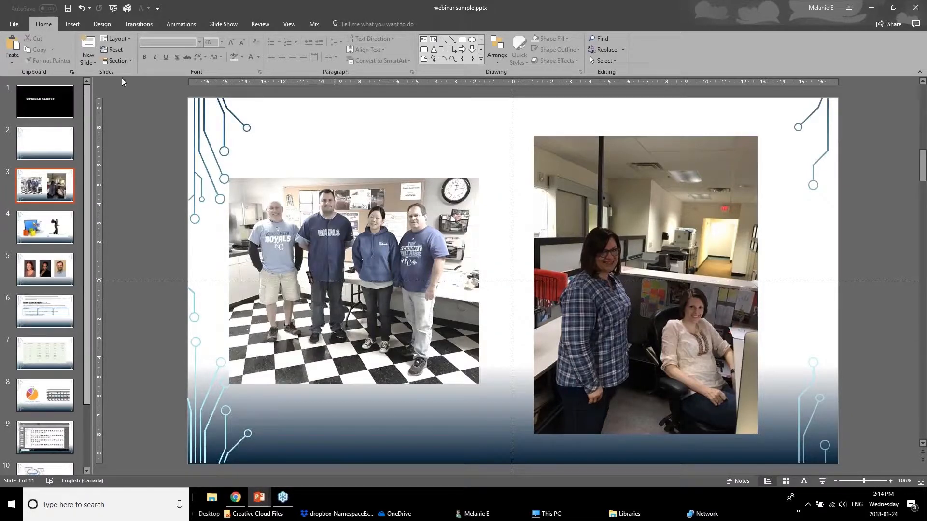
# - Brighten the office photo of the two women with the Brightness +40%, Contrast 0% (Normal) correction
pyautogui.click(323, 271)
pyautogui.click(653, 274)
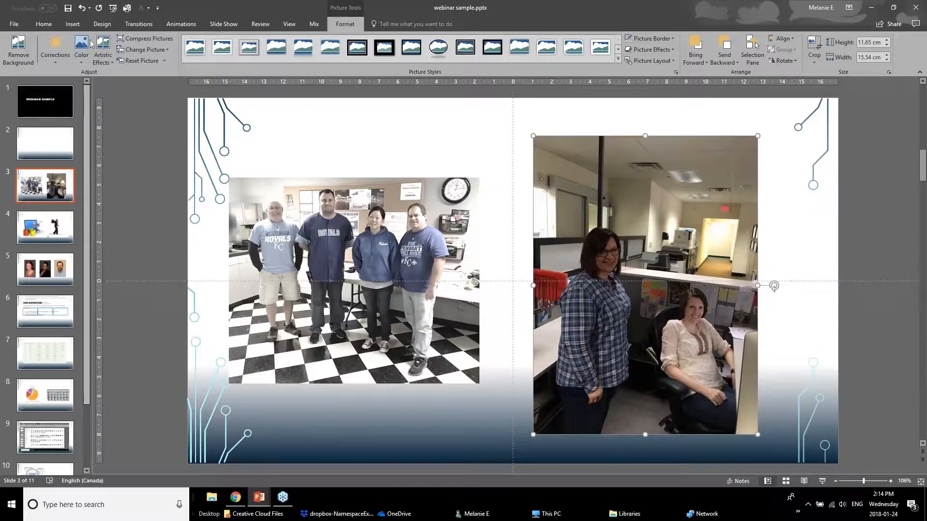
pyautogui.click(44, 61)
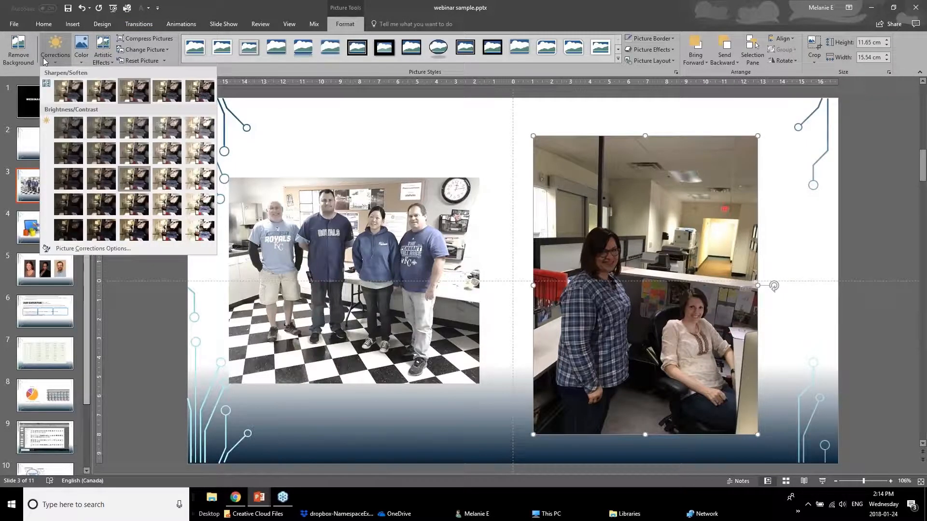
pyautogui.click(192, 181)
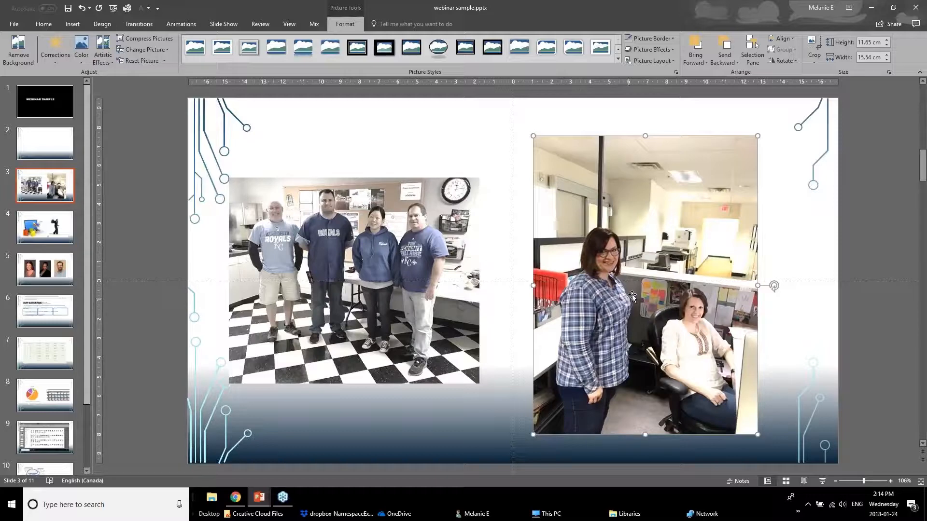
# - Crop the office photo tightly around the two women, to about 9.95 by 7.9 cm
pyautogui.click(816, 48)
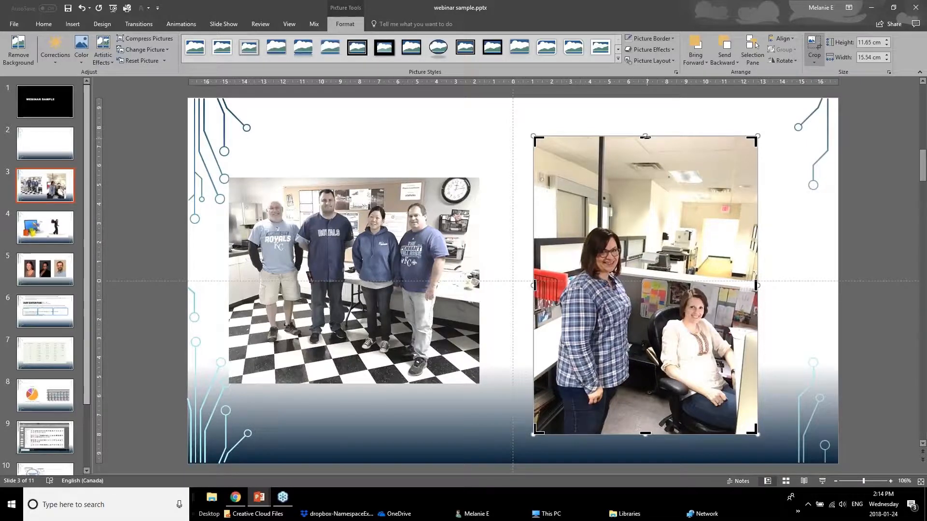
pyautogui.moveTo(645, 137); pyautogui.dragTo(645, 223)
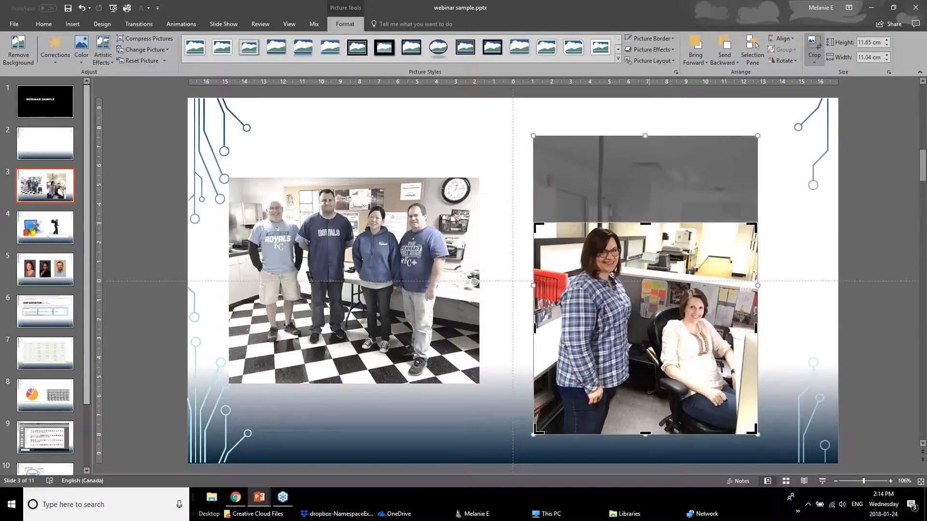
pyautogui.moveTo(646, 435); pyautogui.dragTo(647, 374)
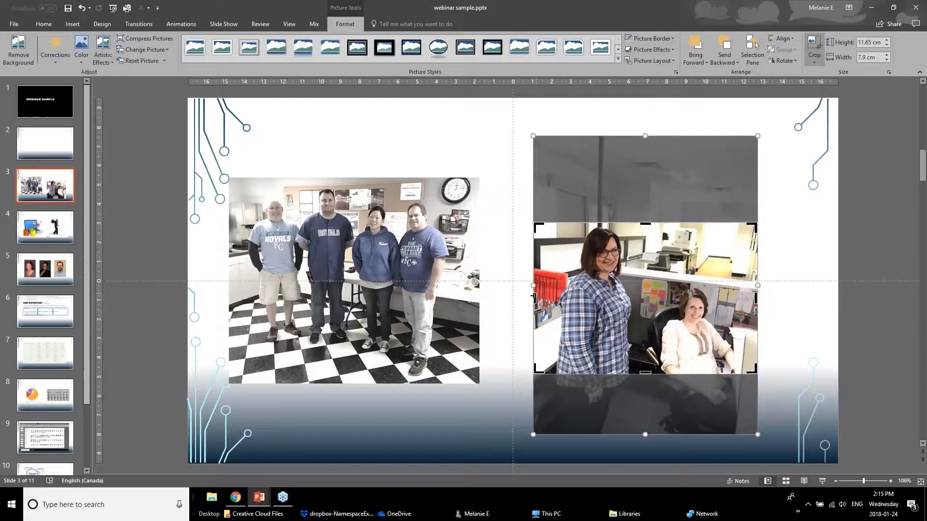
pyautogui.moveTo(532, 289); pyautogui.dragTo(566, 290)
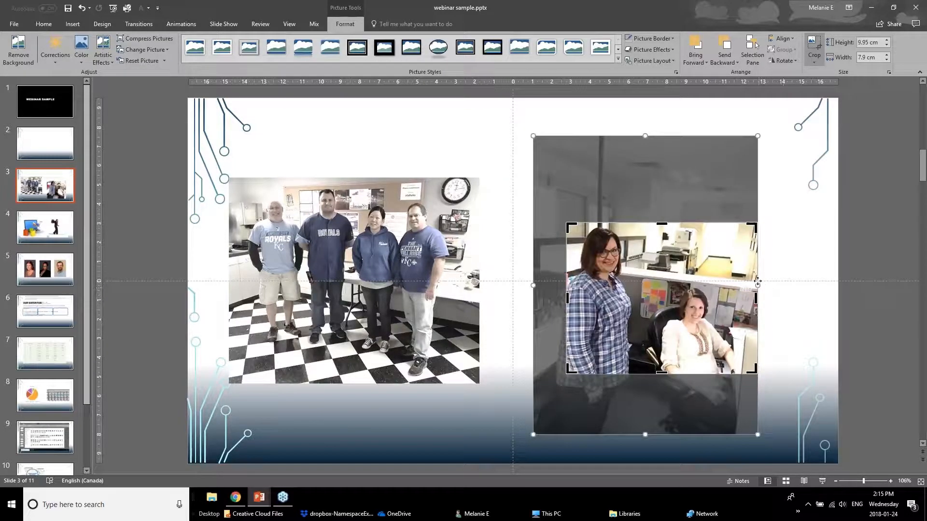
pyautogui.moveTo(753, 285)
pyautogui.mouseDown()
pyautogui.moveTo(743, 285)
pyautogui.moveTo(763, 297)
pyautogui.mouseUp()
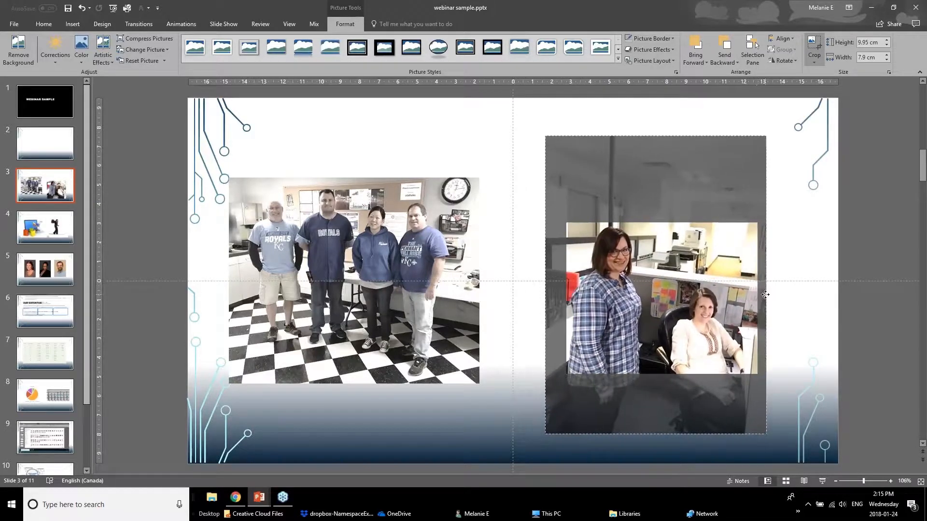
pyautogui.click(829, 337)
# - Enlarge the cropped office photo to about 11.37 by 9.03 cm and center it vertically beside the group photo
pyautogui.click(710, 313)
pyautogui.moveTo(710, 313); pyautogui.dragTo(680, 242)
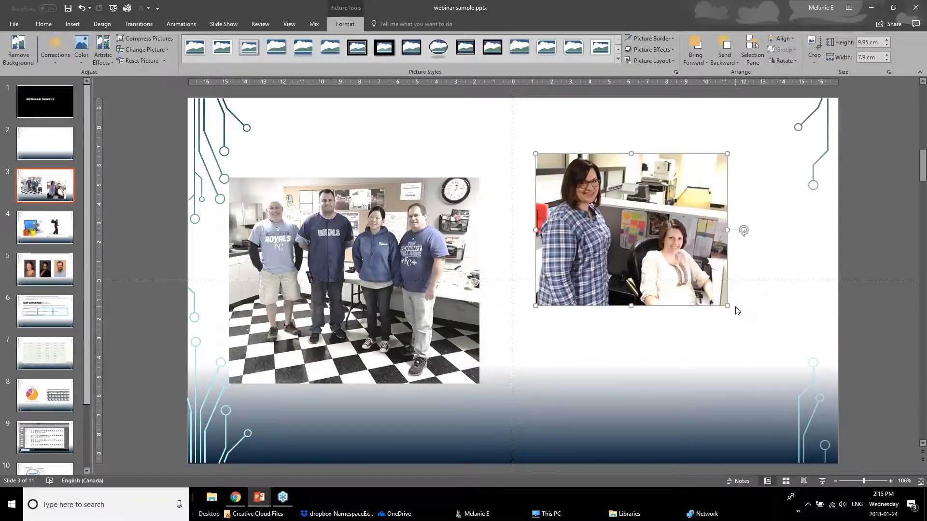
pyautogui.moveTo(727, 304); pyautogui.dragTo(754, 328)
pyautogui.moveTo(709, 267); pyautogui.dragTo(724, 300)
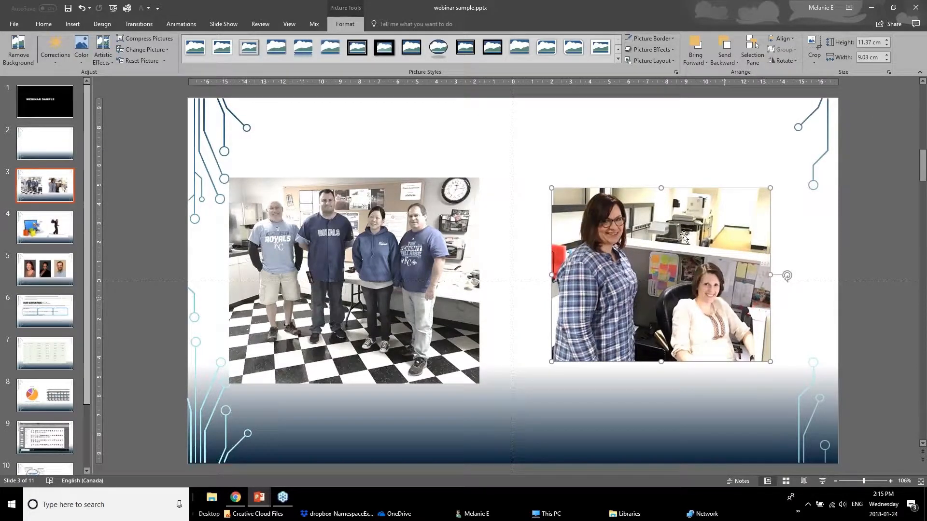
# - Crop off the lower half of the group photo to about 5.38 cm high and move it down level with the office photo
pyautogui.click(347, 242)
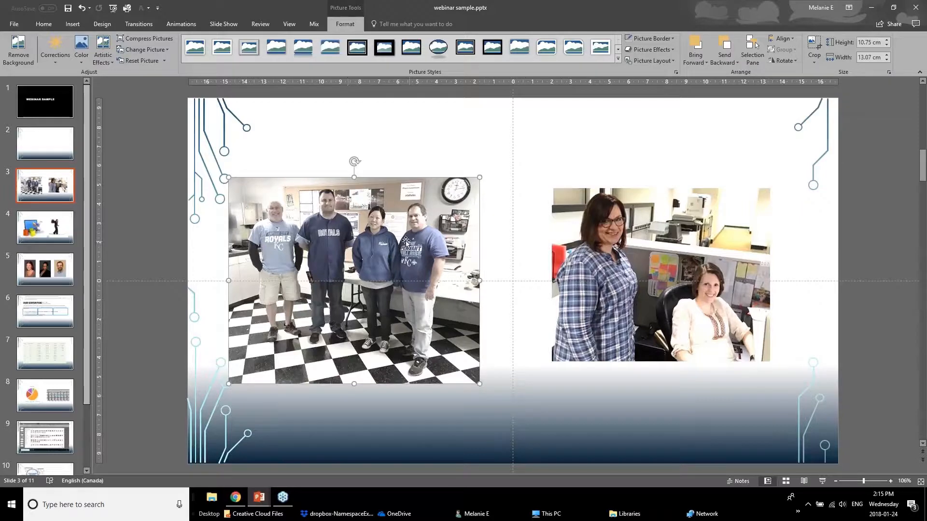
pyautogui.click(816, 46)
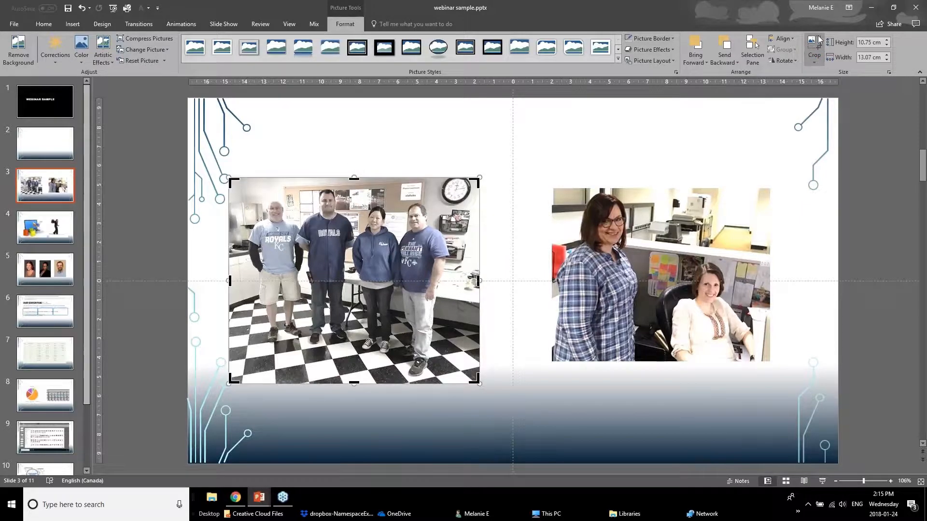
pyautogui.click(816, 43)
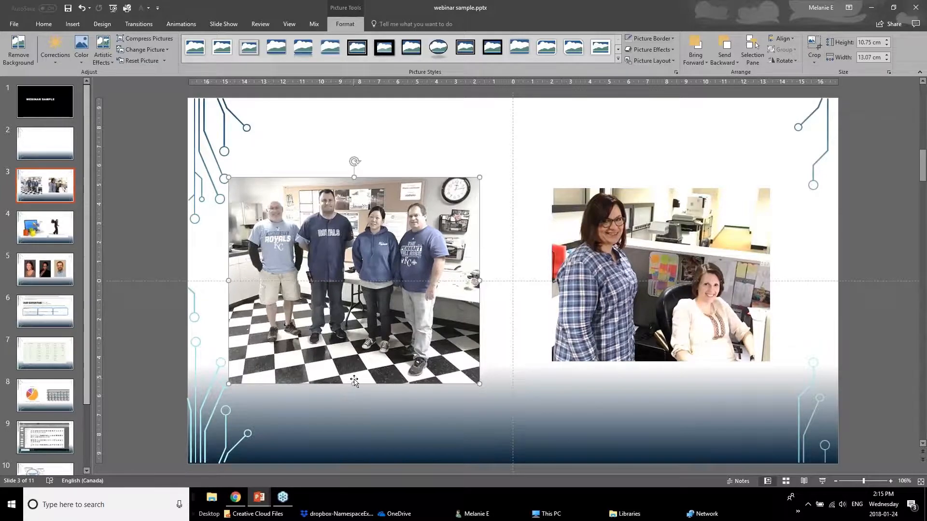
pyautogui.click(814, 45)
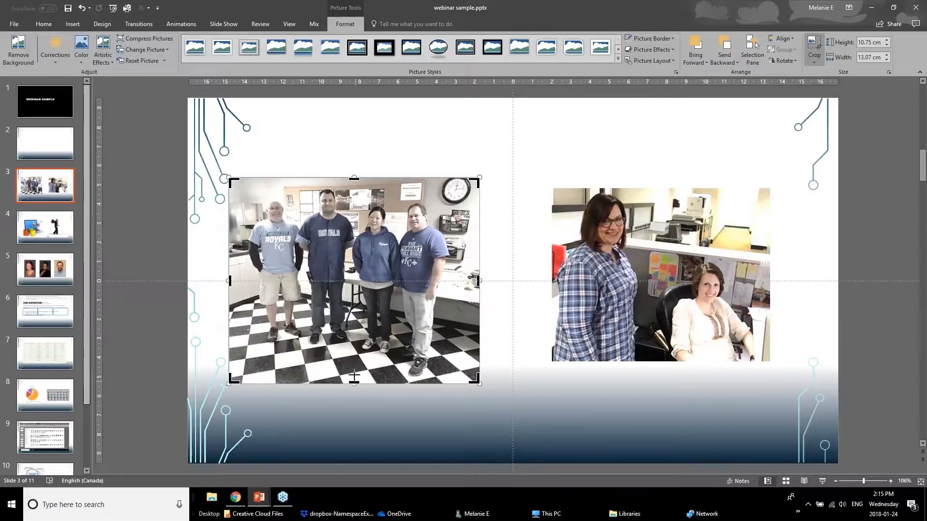
pyautogui.moveTo(354, 376); pyautogui.dragTo(364, 282)
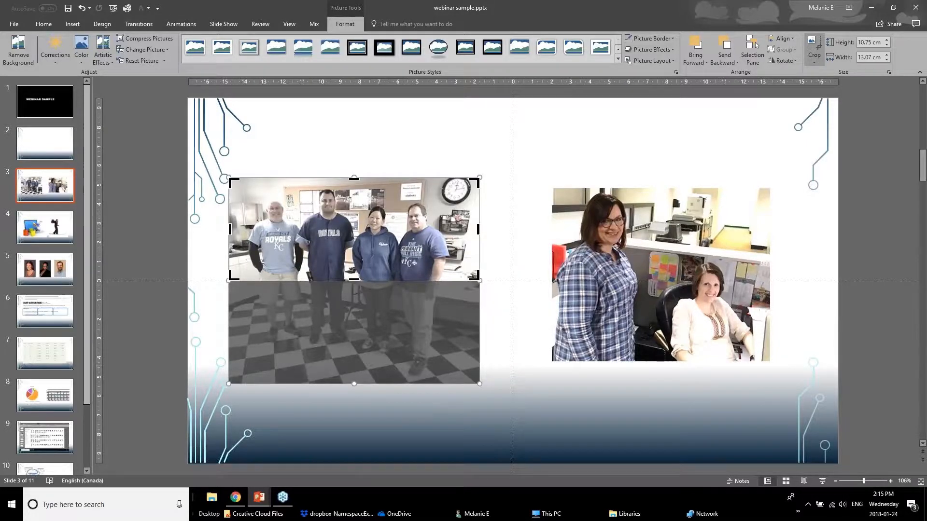
pyautogui.click(140, 365)
pyautogui.click(348, 249)
pyautogui.moveTo(348, 250); pyautogui.dragTo(352, 268)
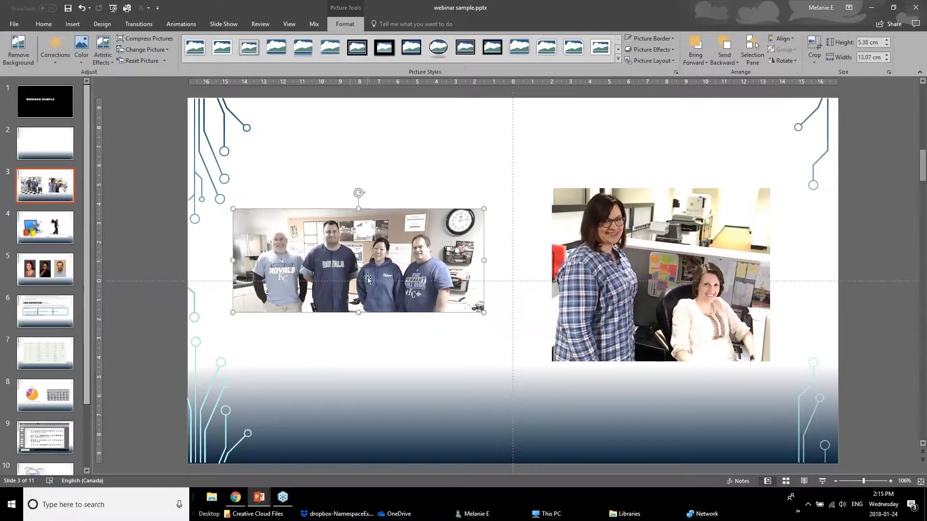
# - Mute the office photo's colors with the same second-lowest Color Saturation preset as the group photo
pyautogui.click(666, 255)
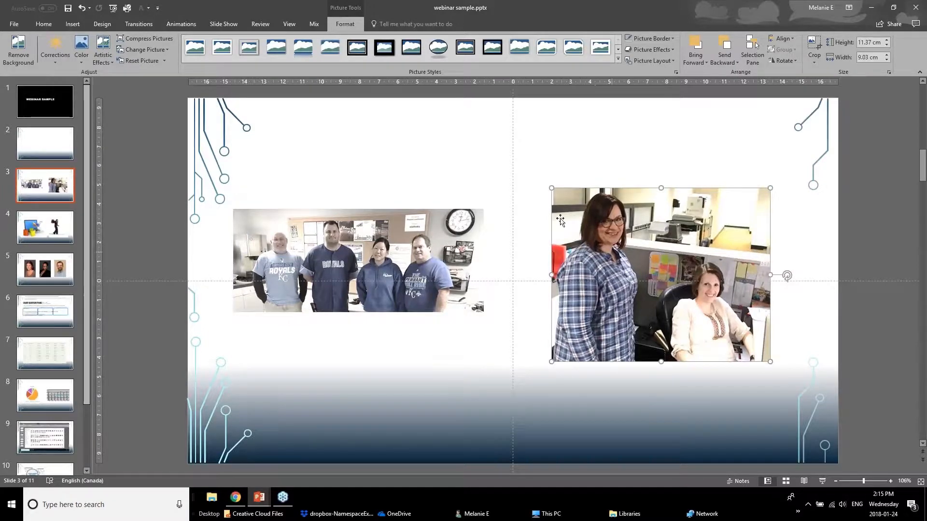
pyautogui.click(81, 48)
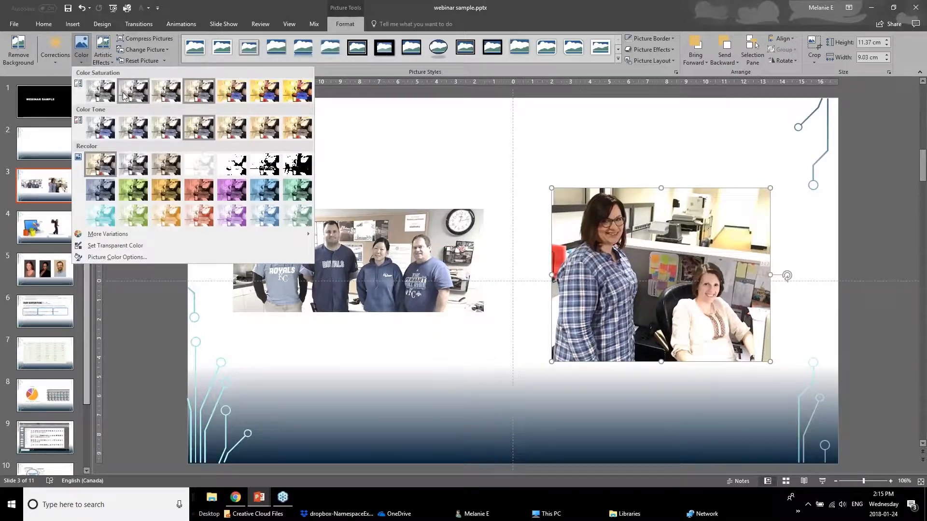
pyautogui.click(124, 95)
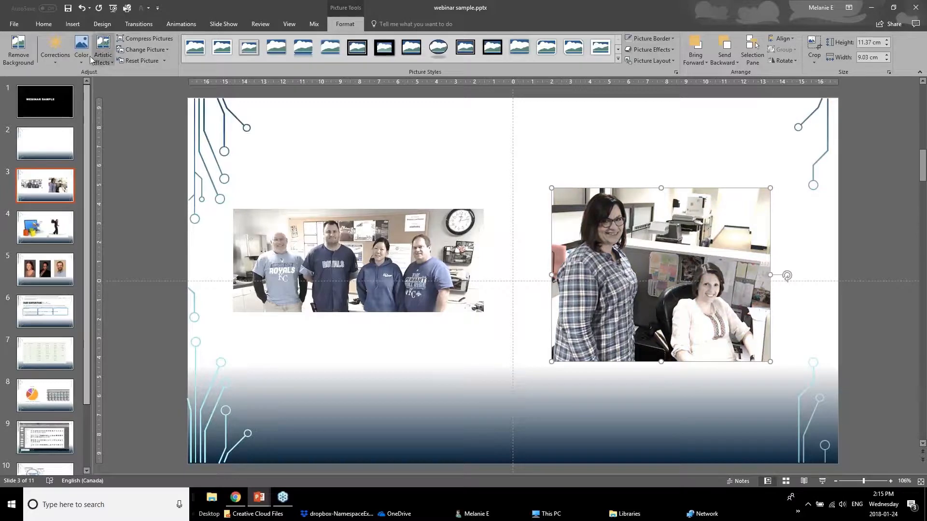
pyautogui.click(459, 341)
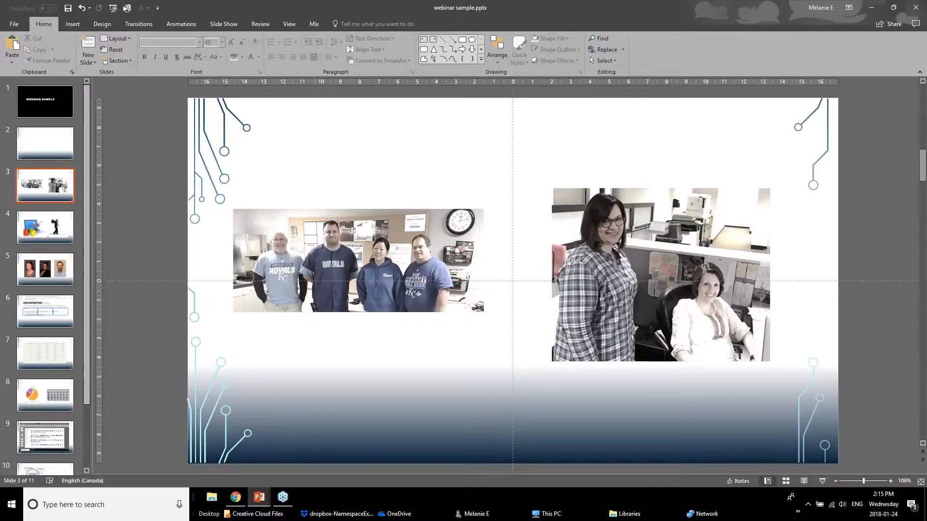
# - Switch to Powerpoint Webinar January 2018 v1.pptx and show slide 9, "Removing Background"
pyautogui.moveTo(260, 497)
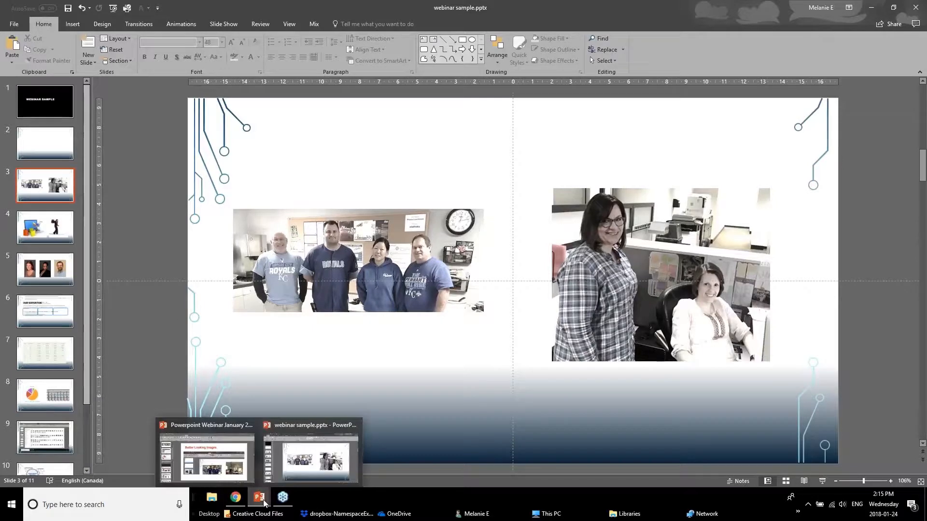
pyautogui.click(242, 472)
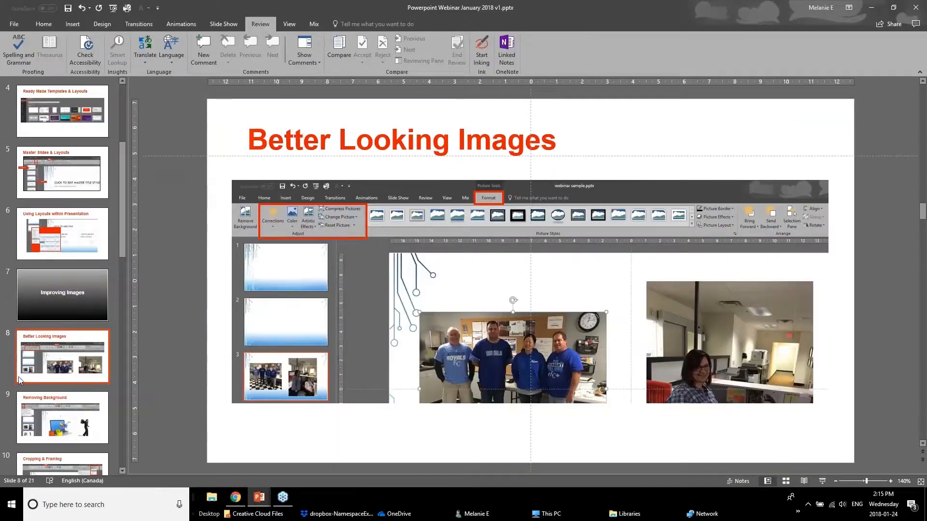
pyautogui.click(36, 425)
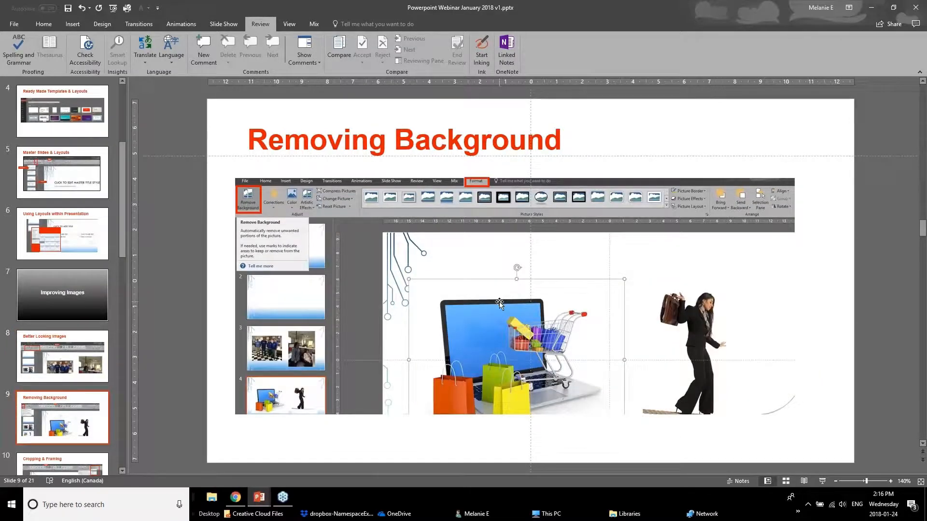
# - Switch back to the webinar sample.pptx presentation
pyautogui.click(253, 499)
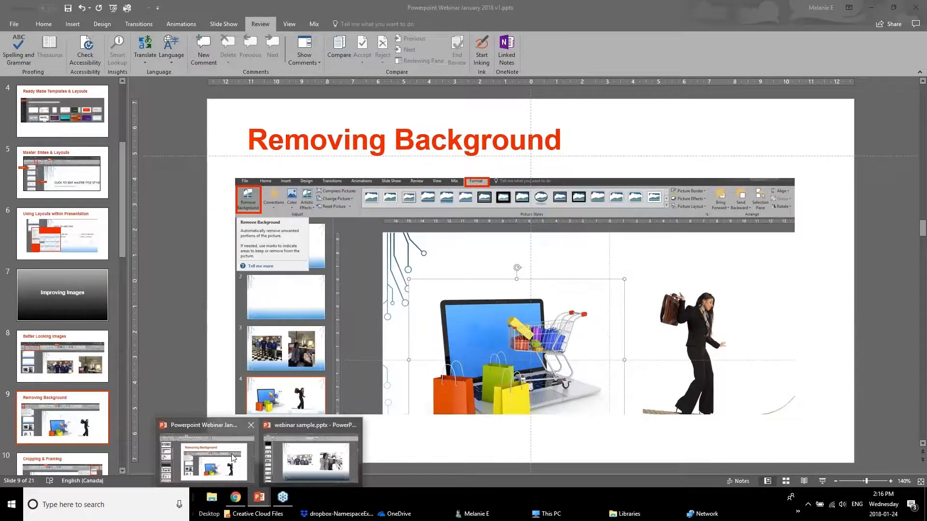
pyautogui.click(291, 448)
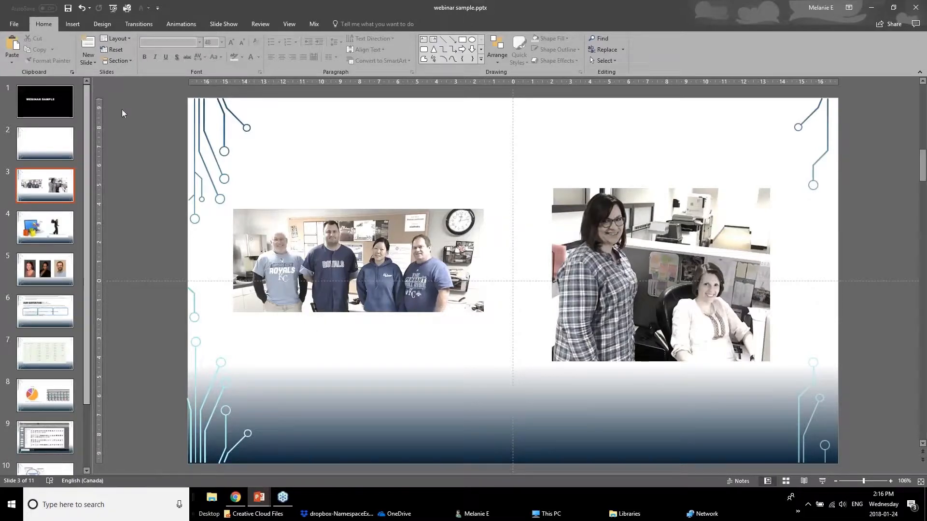
pyautogui.click(117, 7)
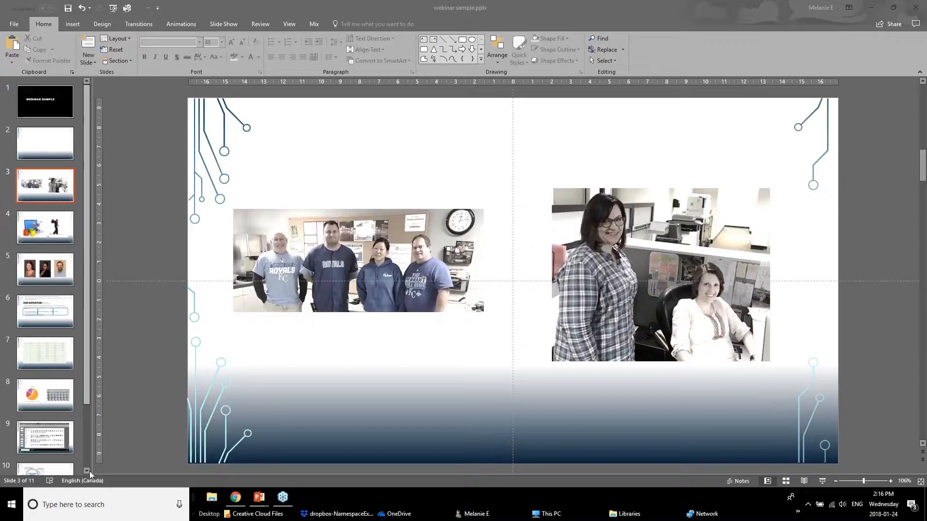
# - On slide 4, reposition the two pictures over the gradient and remove the background from the laptop-and-shopping-bags picture
pyautogui.click(37, 221)
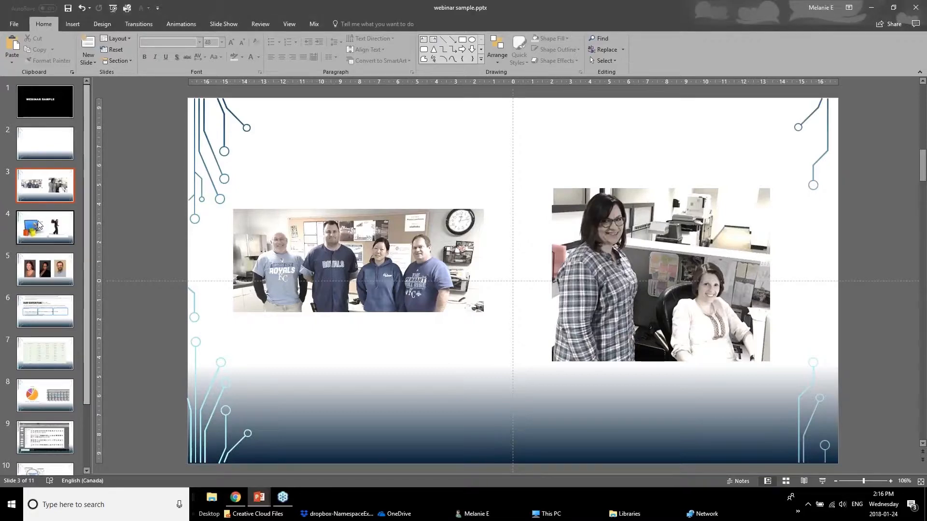
pyautogui.moveTo(408, 271); pyautogui.dragTo(378, 282)
pyautogui.moveTo(620, 283); pyautogui.dragTo(637, 307)
pyautogui.moveTo(384, 326); pyautogui.dragTo(417, 326)
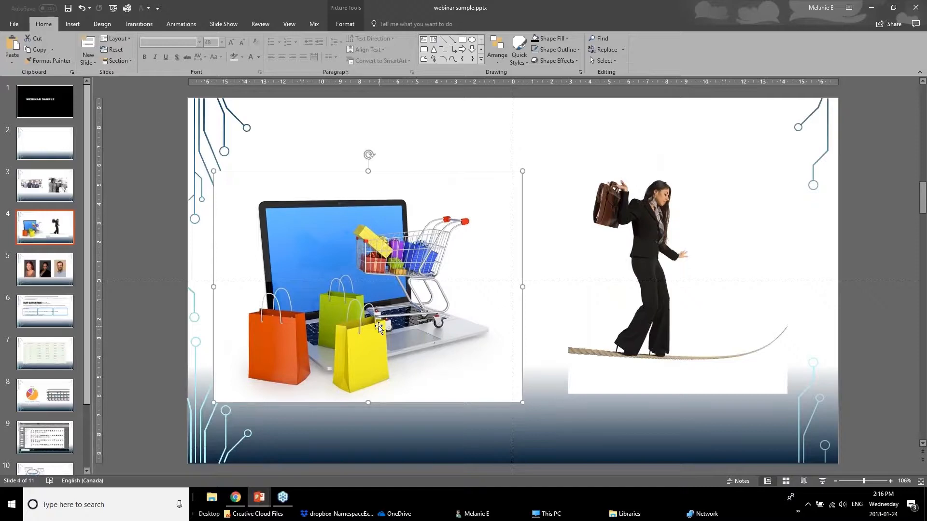
pyautogui.click(340, 8)
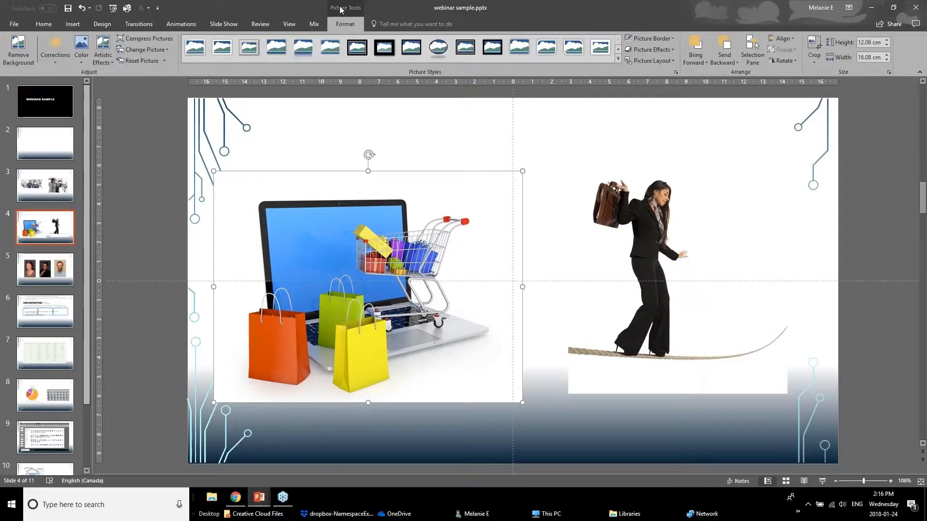
pyautogui.click(23, 55)
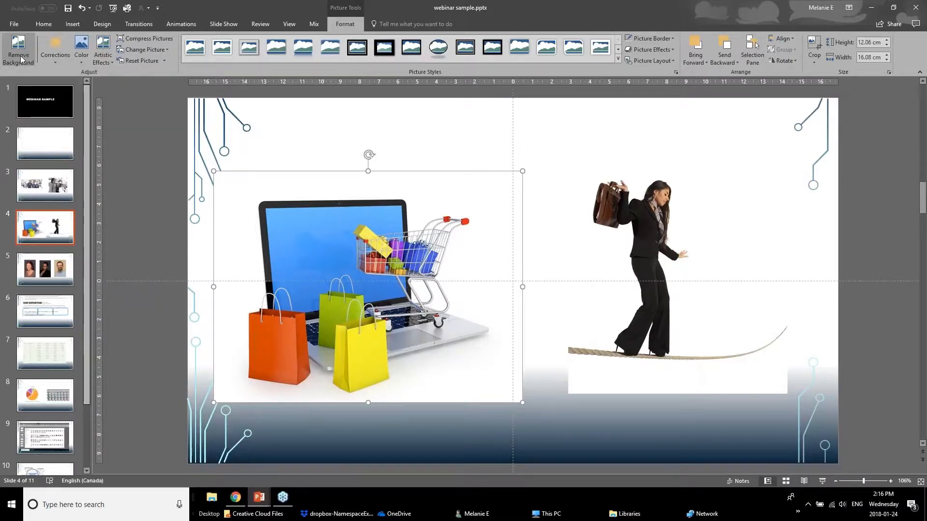
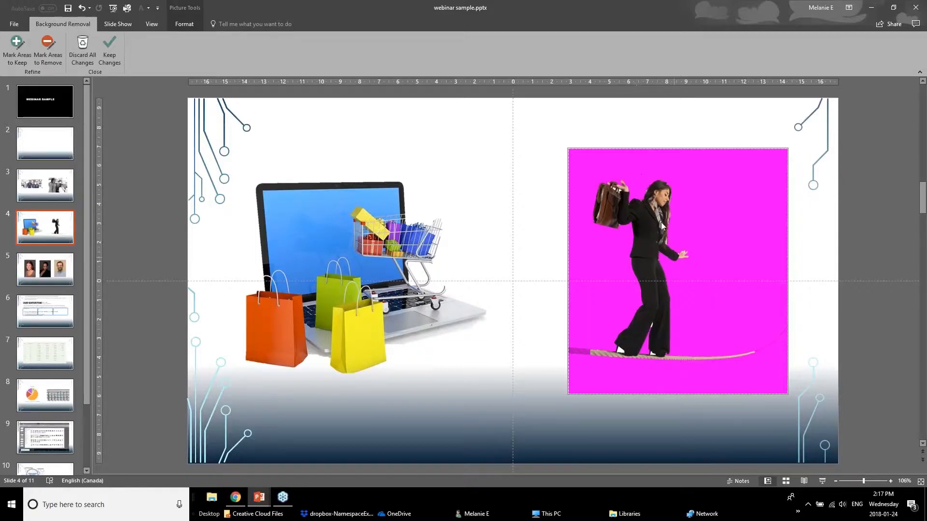
# - Mark both rope ends to keep in the tightrope woman's background removal, apply it, and move the picture up and left
pyautogui.click(17, 48)
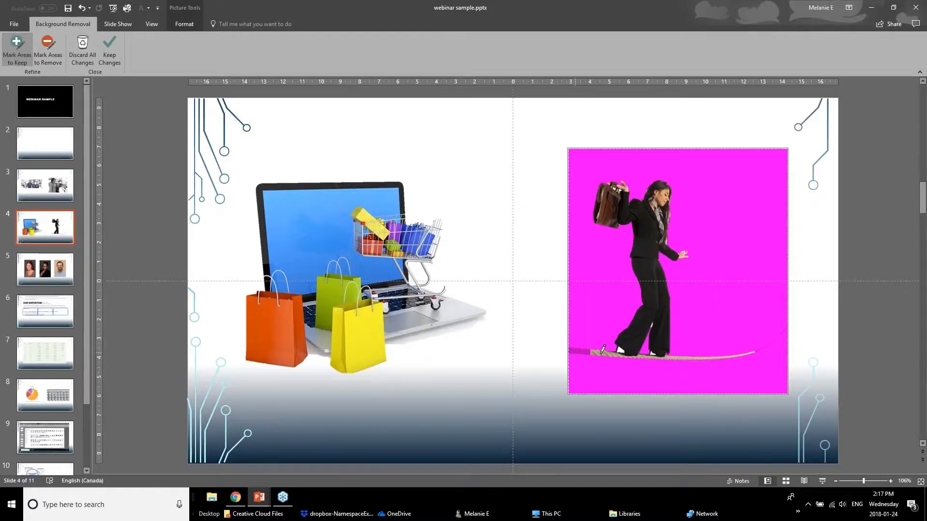
pyautogui.moveTo(603, 354); pyautogui.dragTo(575, 353)
pyautogui.moveTo(758, 349); pyautogui.dragTo(771, 345)
pyautogui.click(104, 48)
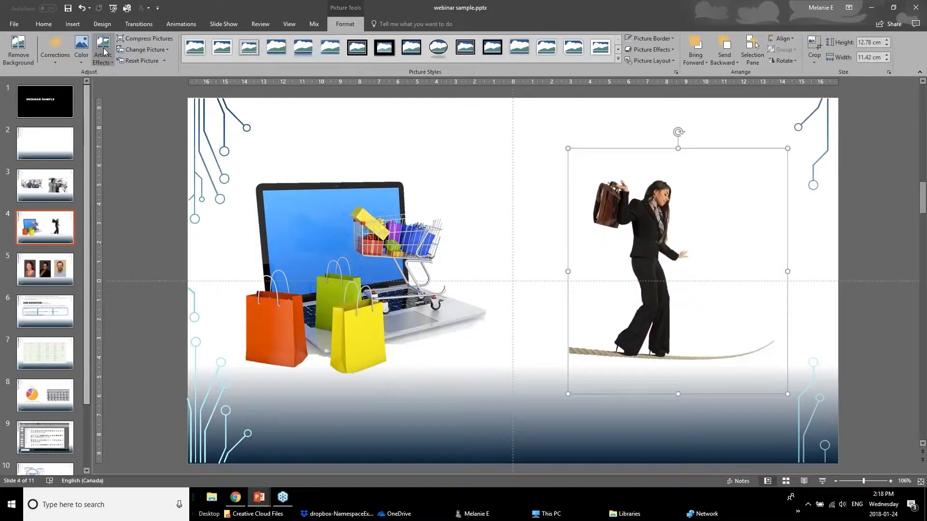
pyautogui.moveTo(676, 310); pyautogui.dragTo(647, 266)
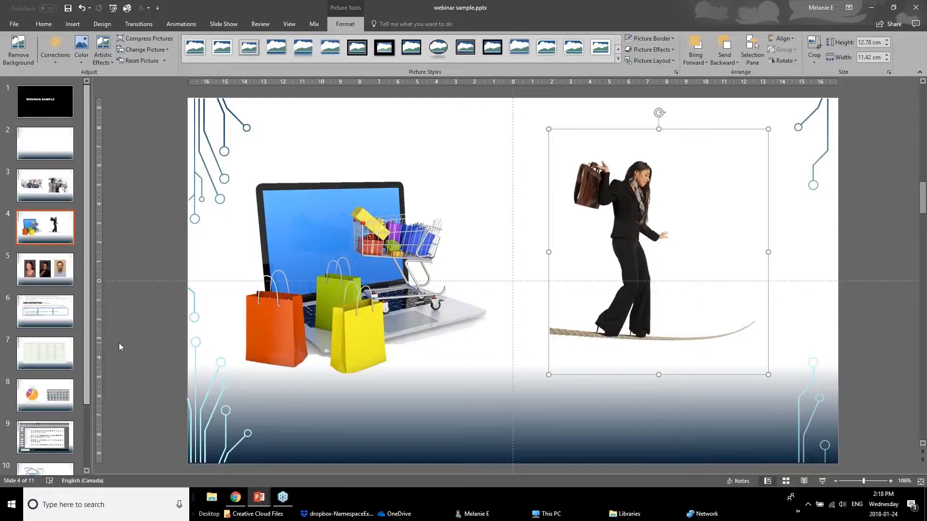
# - On slide 5, crop the leftmost portrait to the Oval shape
pyautogui.click(35, 272)
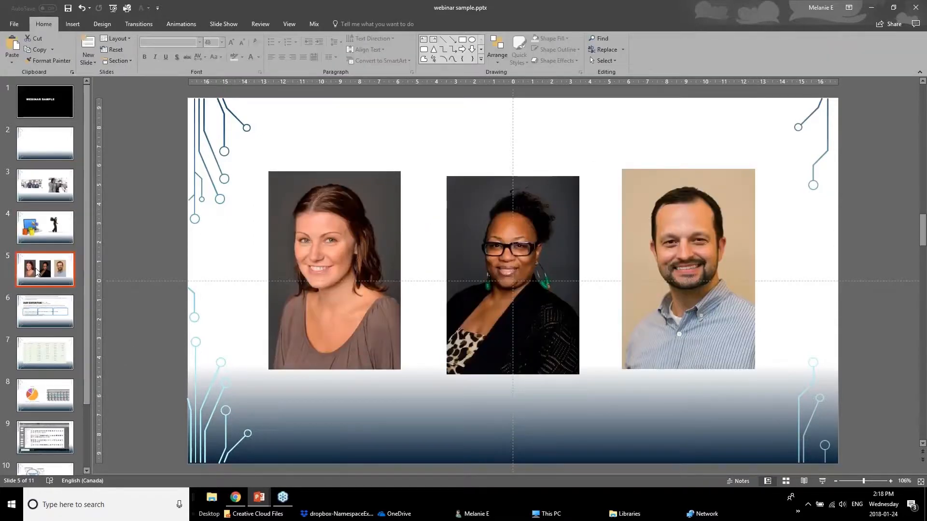
pyautogui.click(278, 289)
pyautogui.press('Tab')
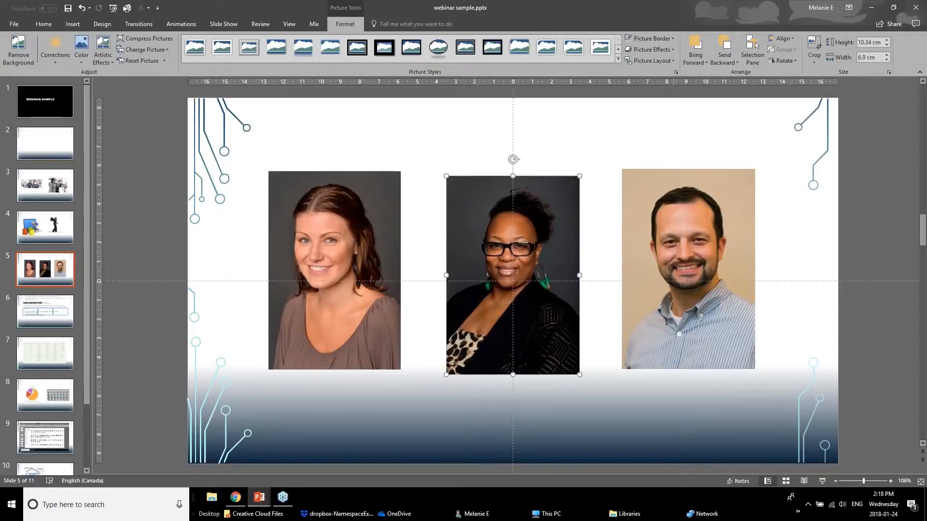
pyautogui.press('Tab')
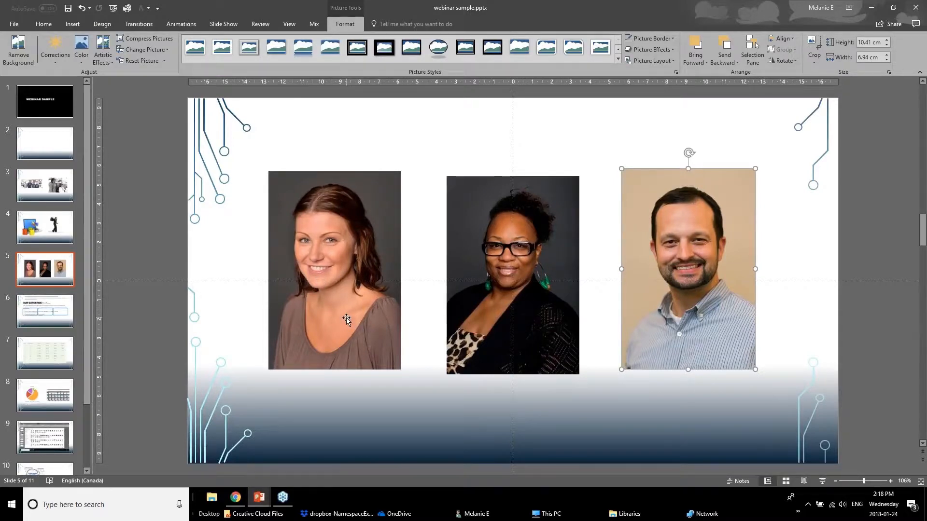
pyautogui.press('Tab')
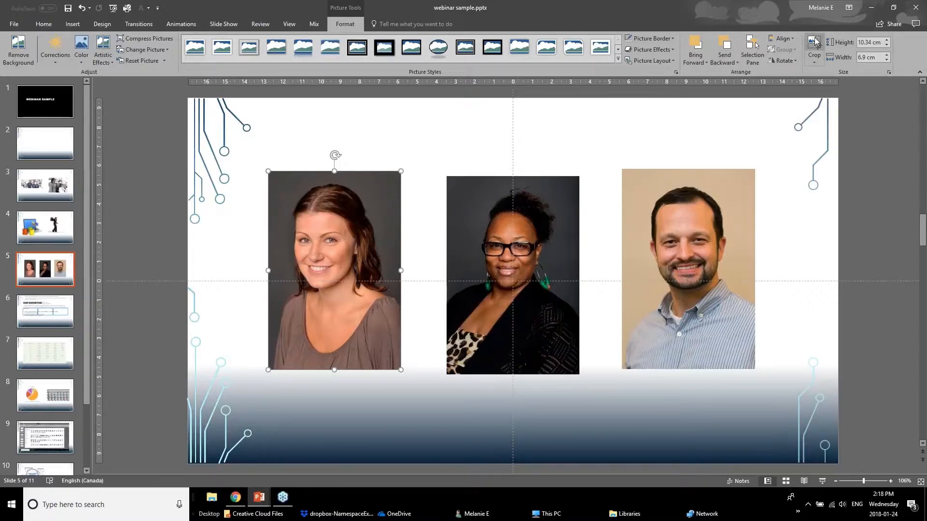
pyautogui.click(817, 66)
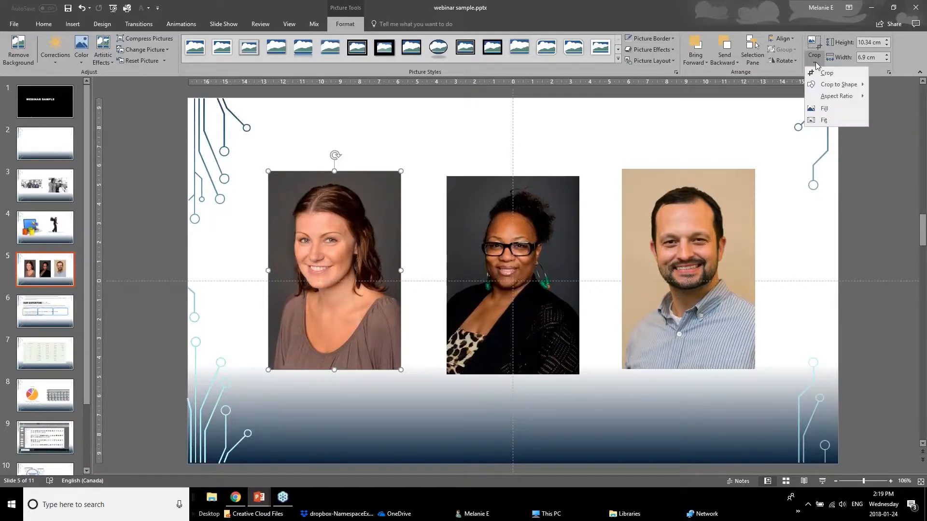
pyautogui.moveTo(823, 87)
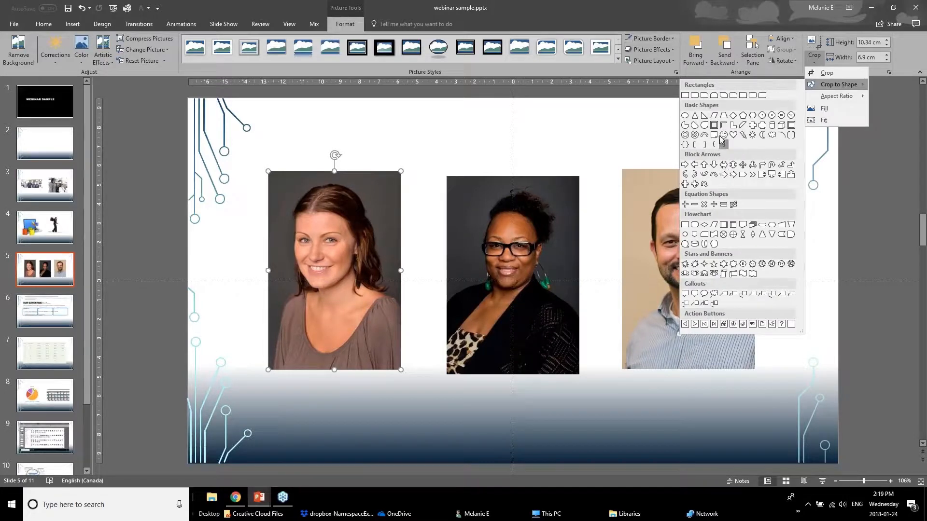
pyautogui.click(687, 117)
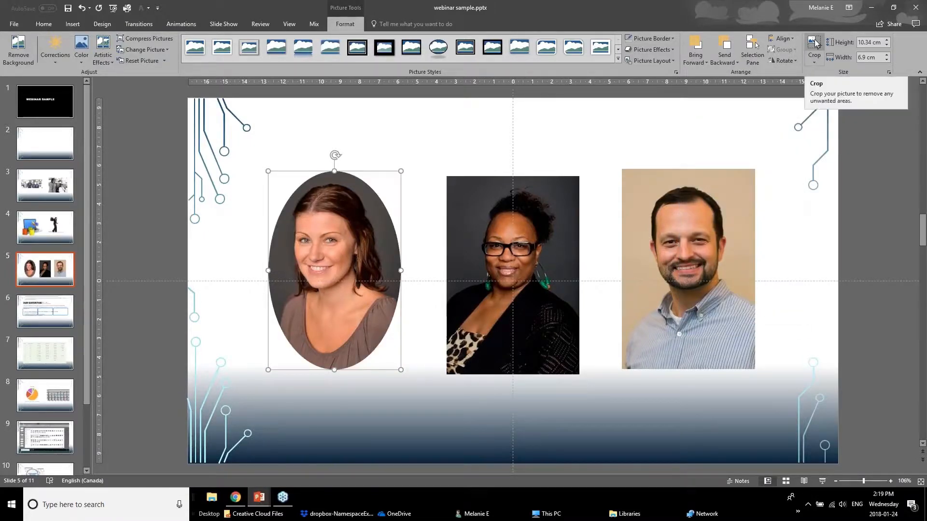
# - Crop the oval portrait tightly around the face to about 6.11 cm high by 5.48 cm wide and move it slightly down
pyautogui.click(814, 46)
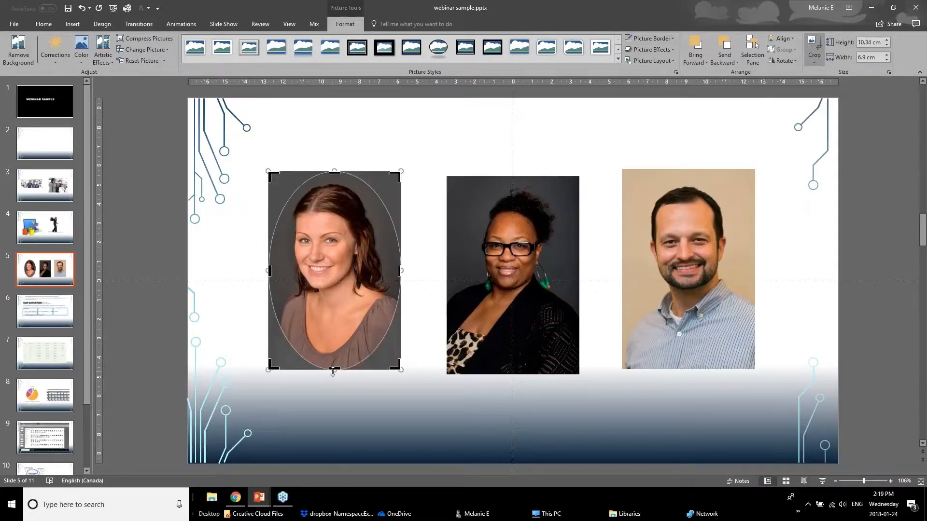
pyautogui.click(316, 379)
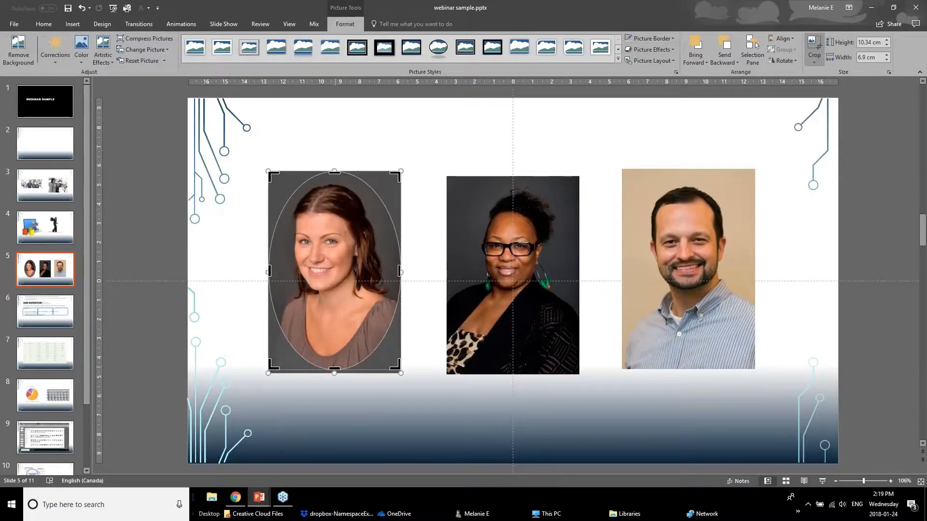
pyautogui.moveTo(335, 370); pyautogui.dragTo(338, 315)
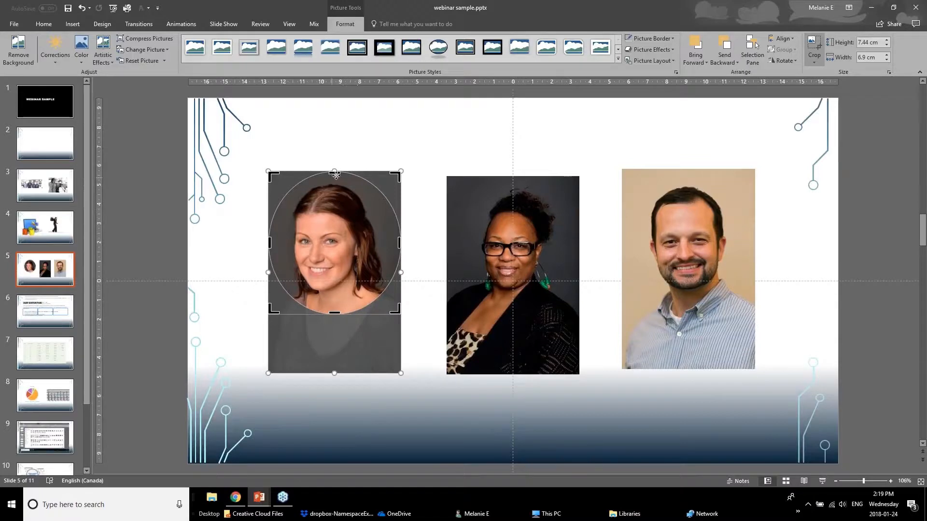
pyautogui.moveTo(334, 173); pyautogui.dragTo(334, 185)
pyautogui.moveTo(269, 249); pyautogui.dragTo(275, 249)
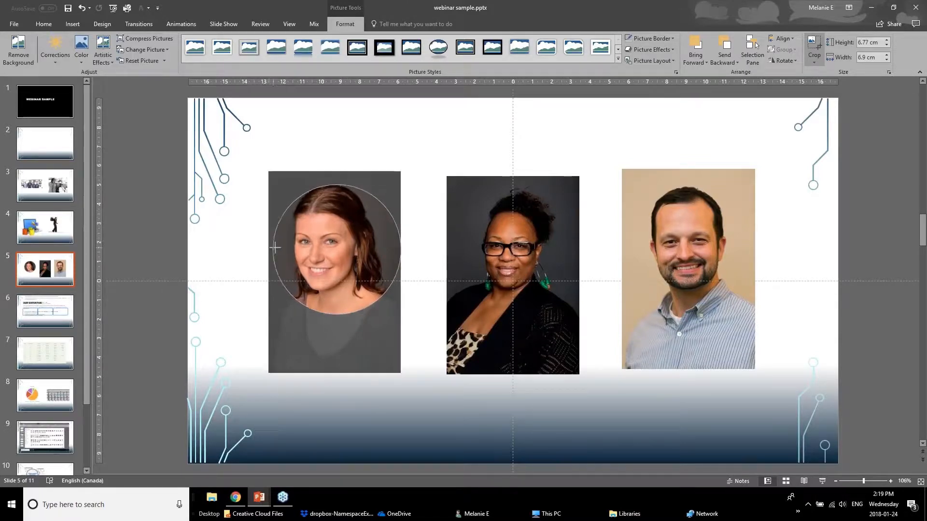
pyautogui.moveTo(397, 251); pyautogui.dragTo(380, 247)
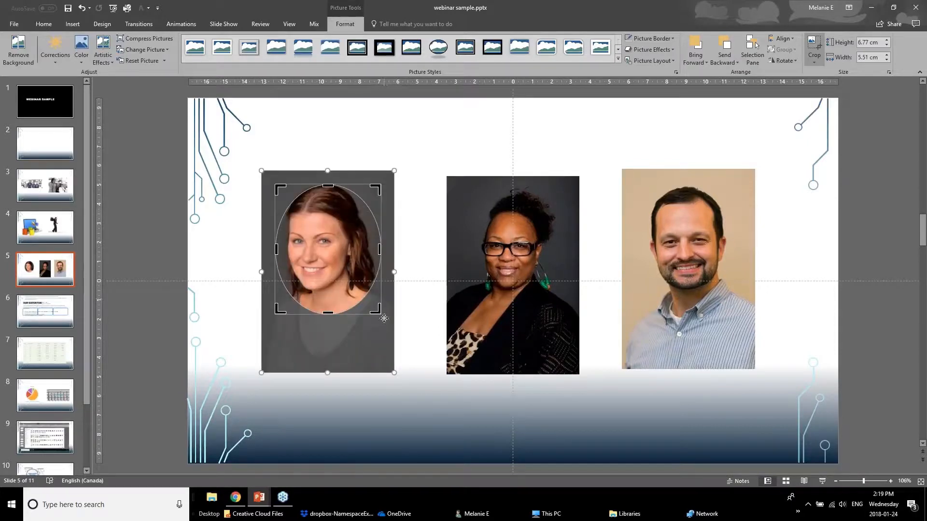
pyautogui.click(254, 333)
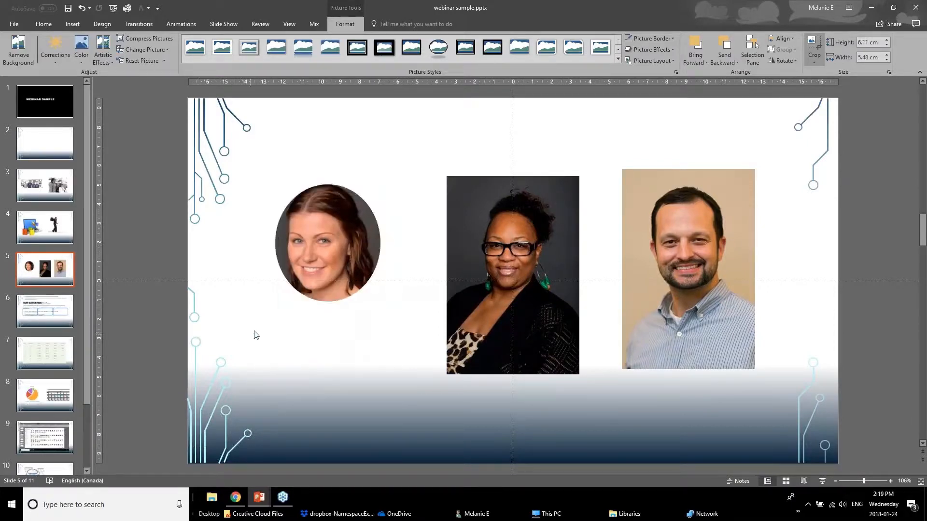
pyautogui.click(369, 274)
pyautogui.moveTo(368, 273); pyautogui.dragTo(365, 284)
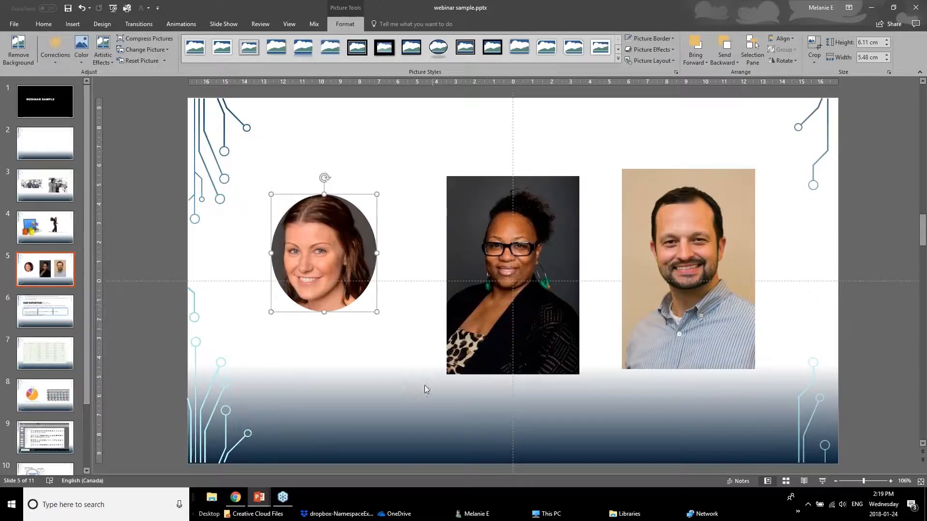
pyautogui.click(337, 352)
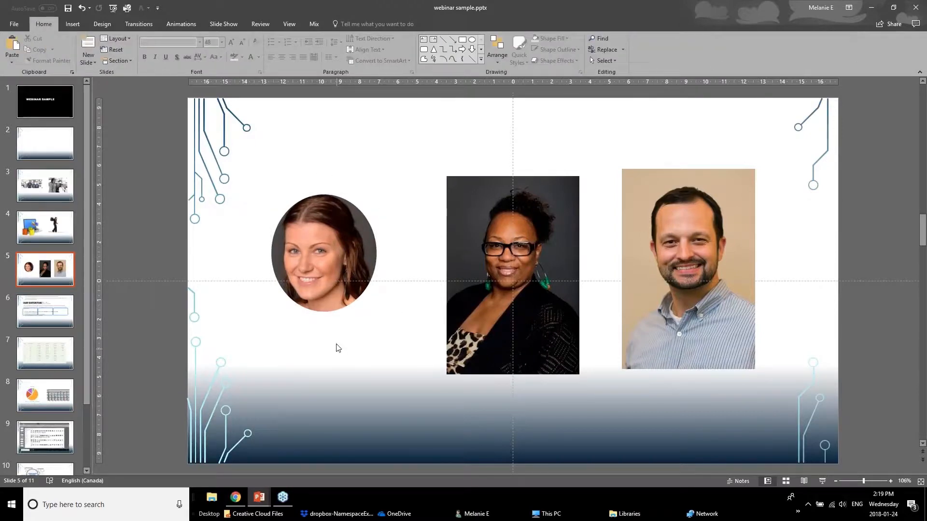
# - Copy the leftmost portrait's oval shape to the middle and rightmost portraits with Format Painter
pyautogui.click(359, 271)
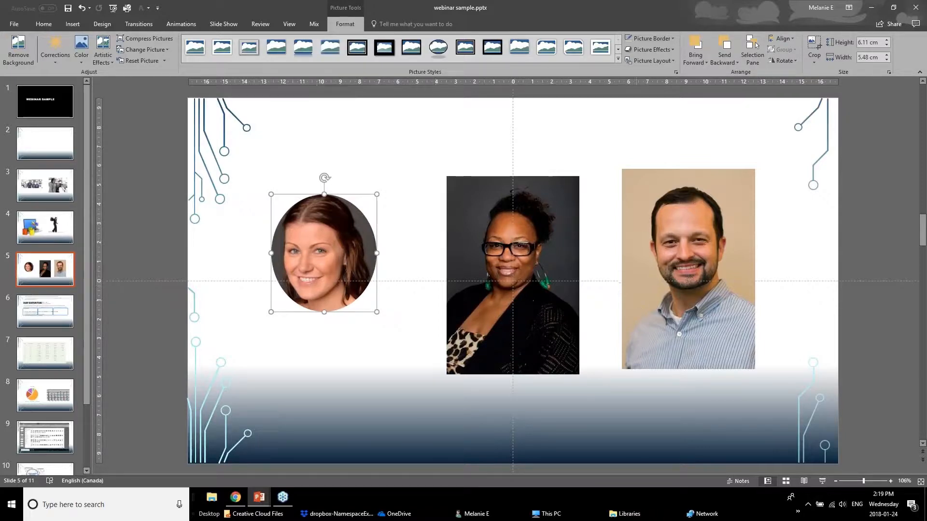
pyautogui.click(44, 23)
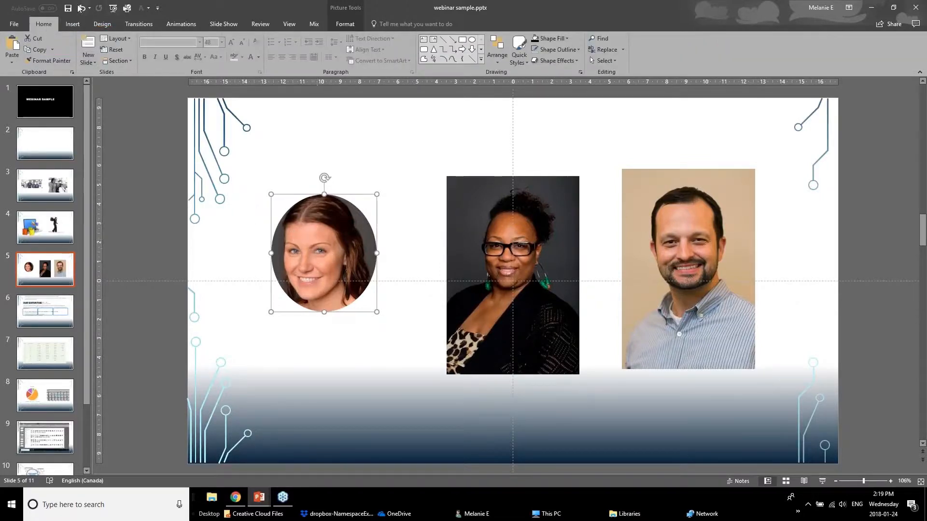
pyautogui.click(56, 61)
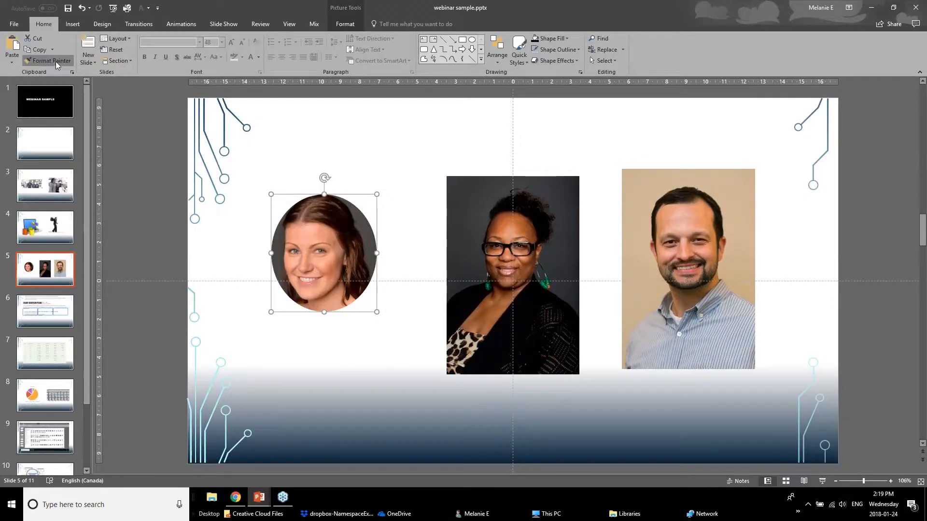
pyautogui.click(499, 203)
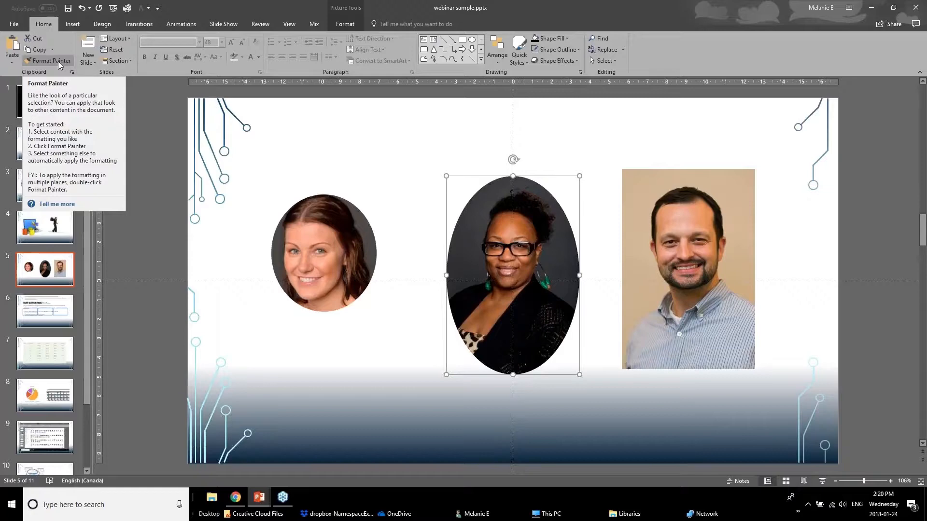
pyautogui.click(348, 262)
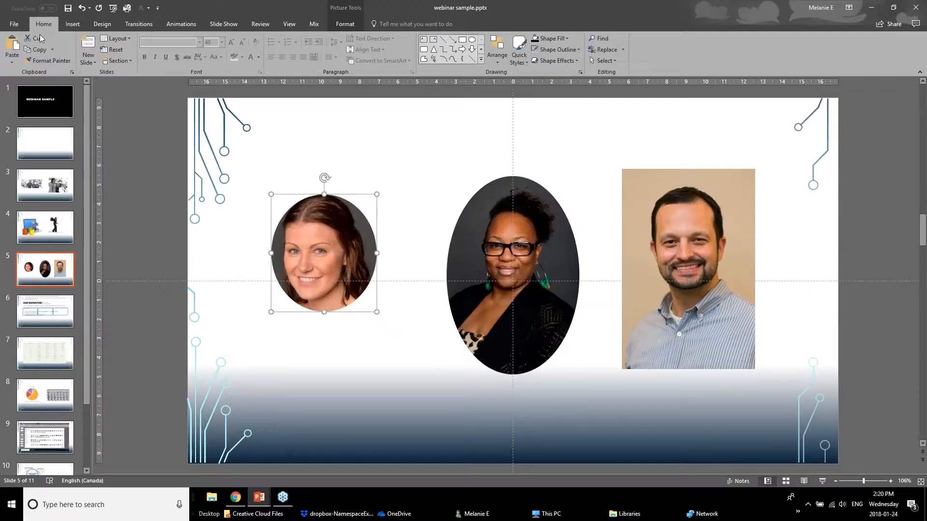
pyautogui.click(671, 249)
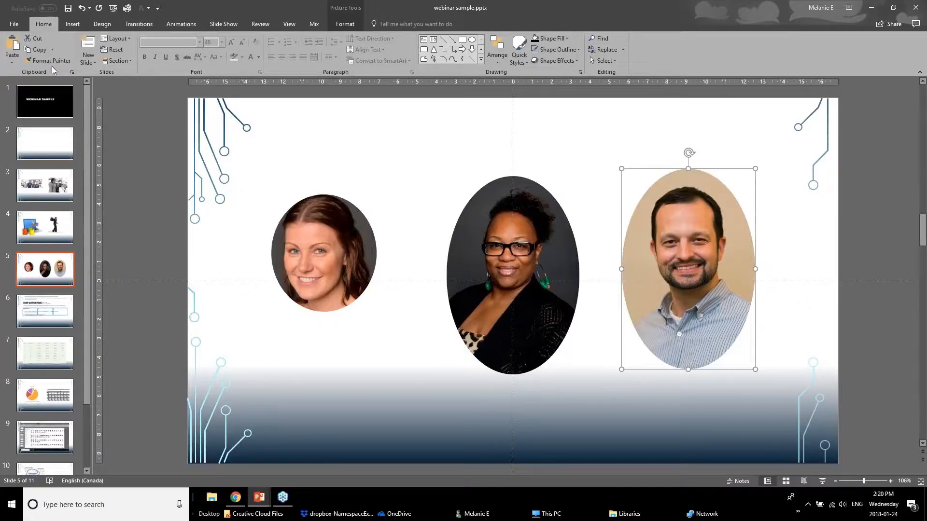
pyautogui.click(480, 304)
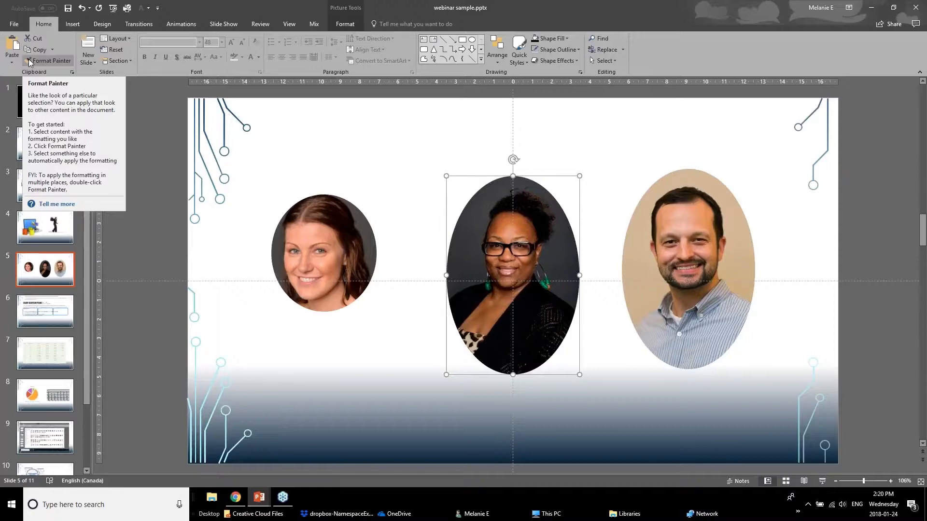
pyautogui.click(287, 395)
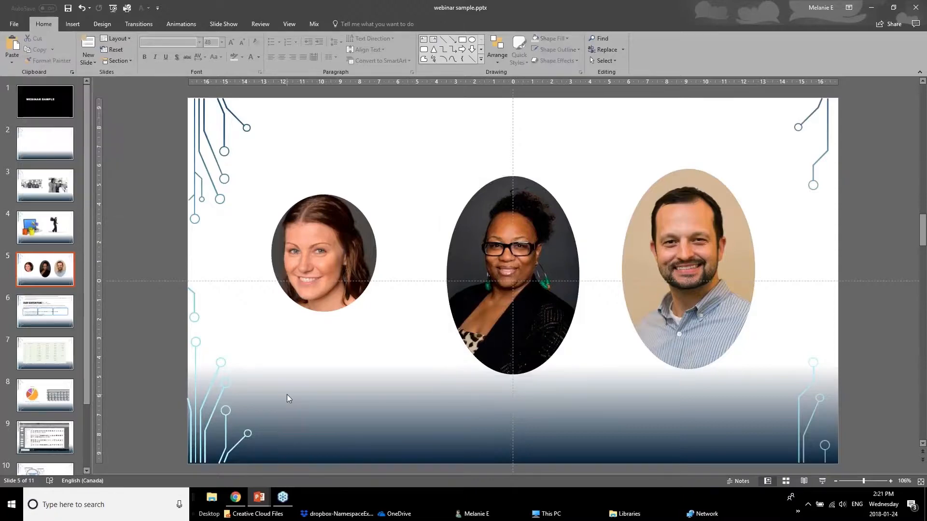
# - Switch to Powerpoint Webinar January 2018 v1.pptx and show slide 10, "Cropping & Framing"
pyautogui.moveTo(266, 501)
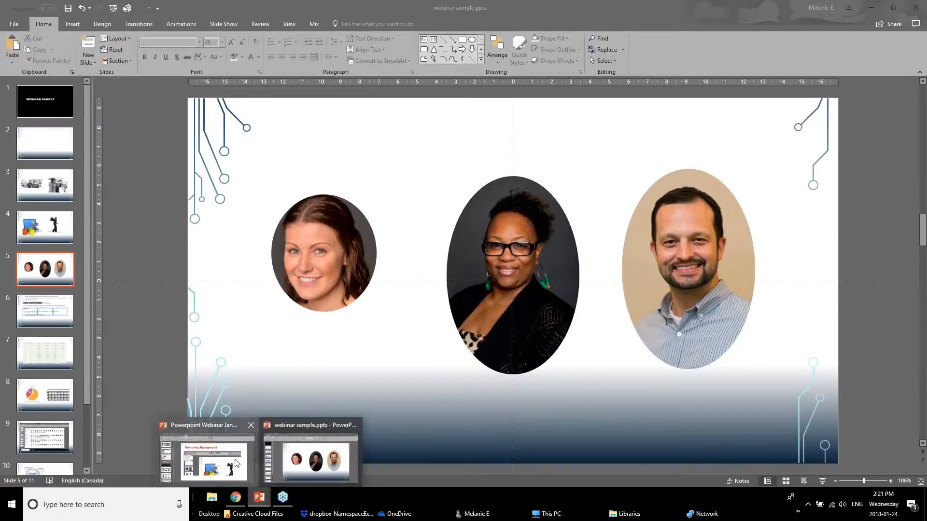
pyautogui.click(208, 458)
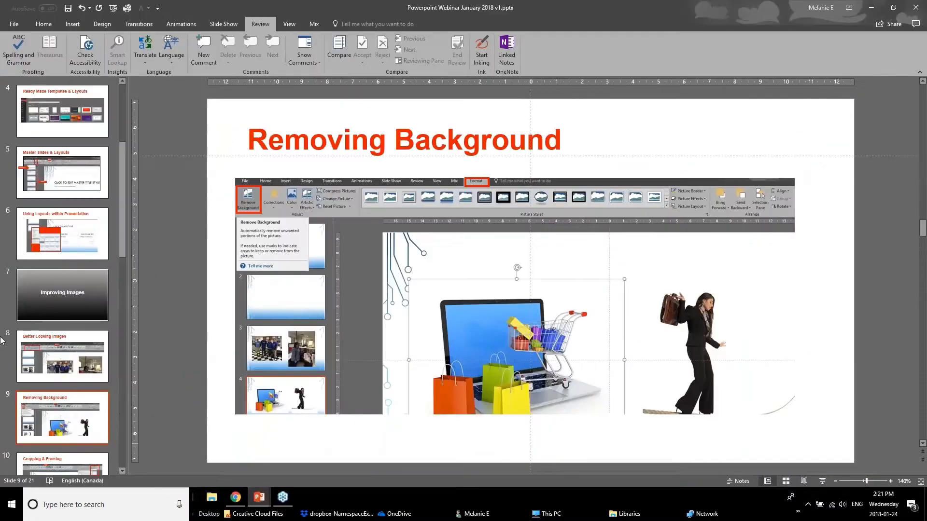
pyautogui.click(84, 366)
pyautogui.scroll(-2, 83, 362)
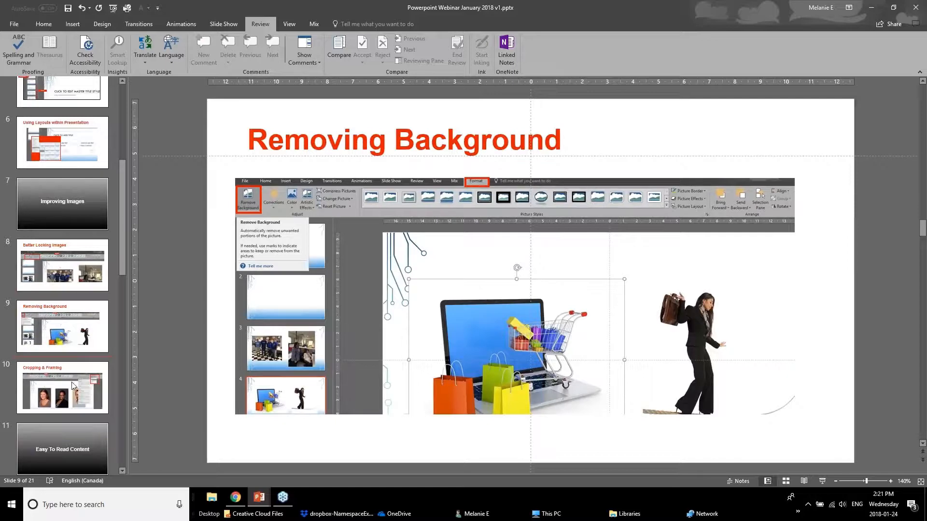
pyautogui.click(70, 386)
pyautogui.scroll(-2, 71, 386)
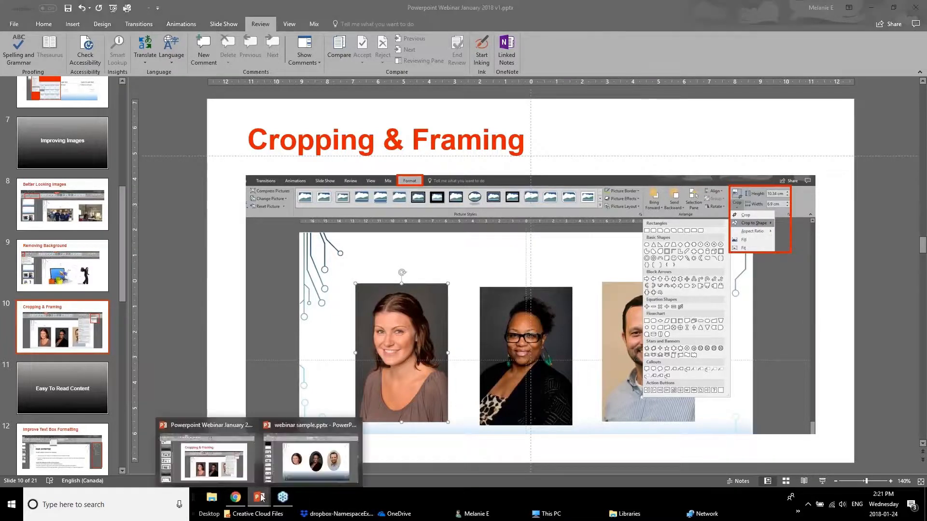
# - In webinar sample.pptx, apply the tilted white-frame picture style to the leftmost portrait on slide 5 and move it slightly up and right
pyautogui.click(218, 472)
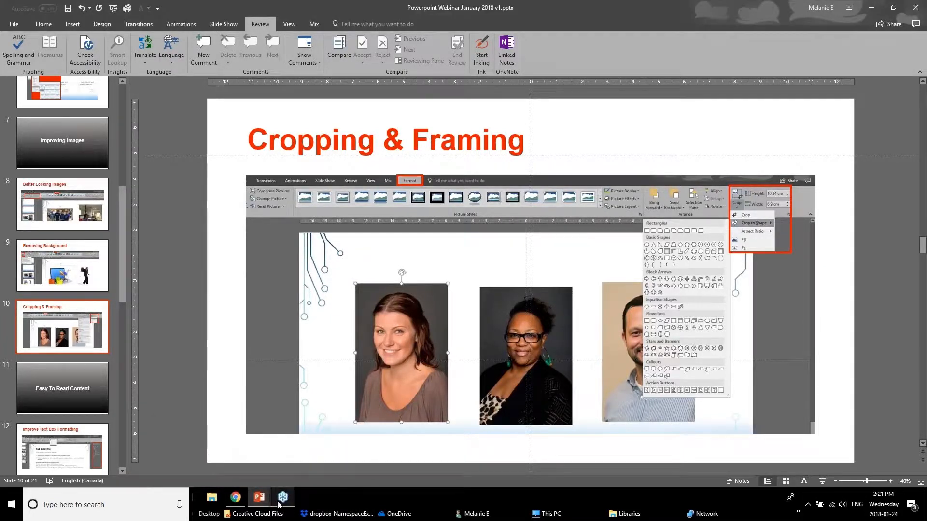
pyautogui.moveTo(270, 502)
pyautogui.click(314, 458)
pyautogui.click(278, 199)
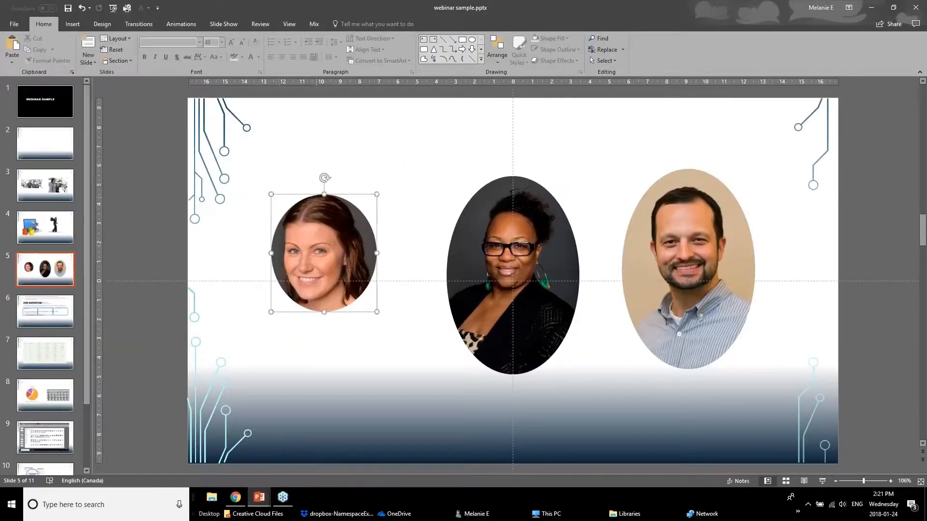
pyautogui.click(345, 23)
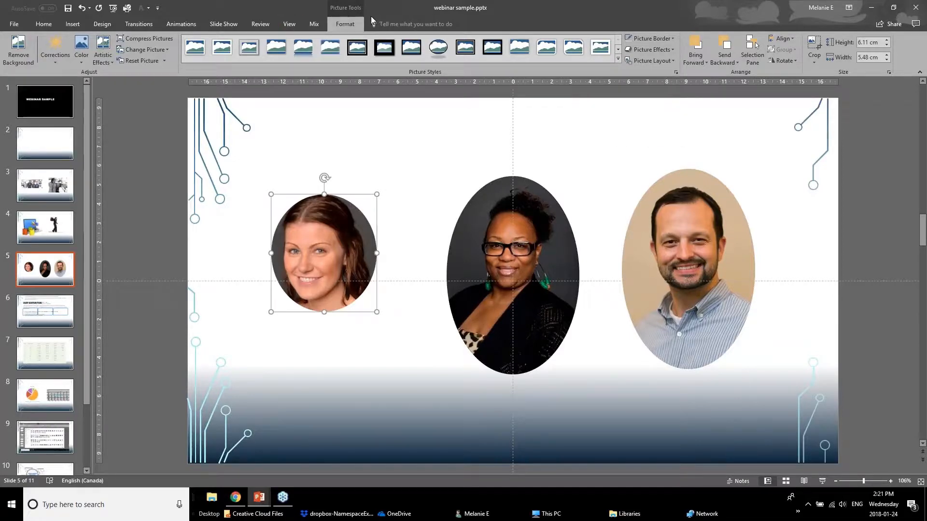
pyautogui.click(617, 60)
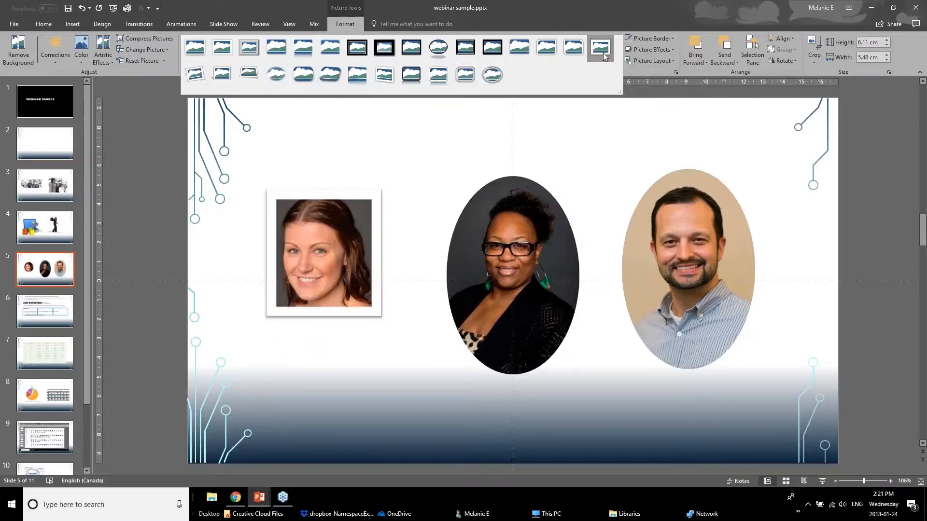
pyautogui.click(202, 70)
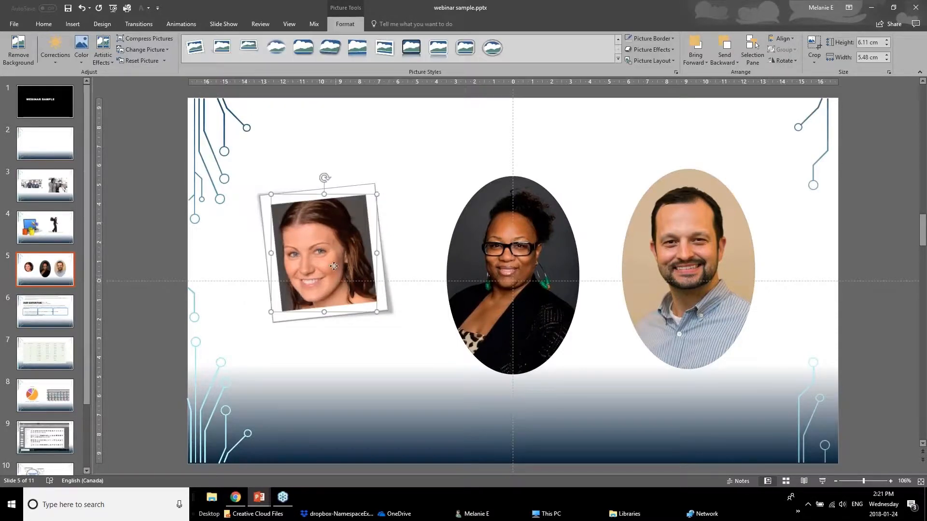
pyautogui.moveTo(336, 281); pyautogui.dragTo(351, 257)
pyautogui.click(186, 293)
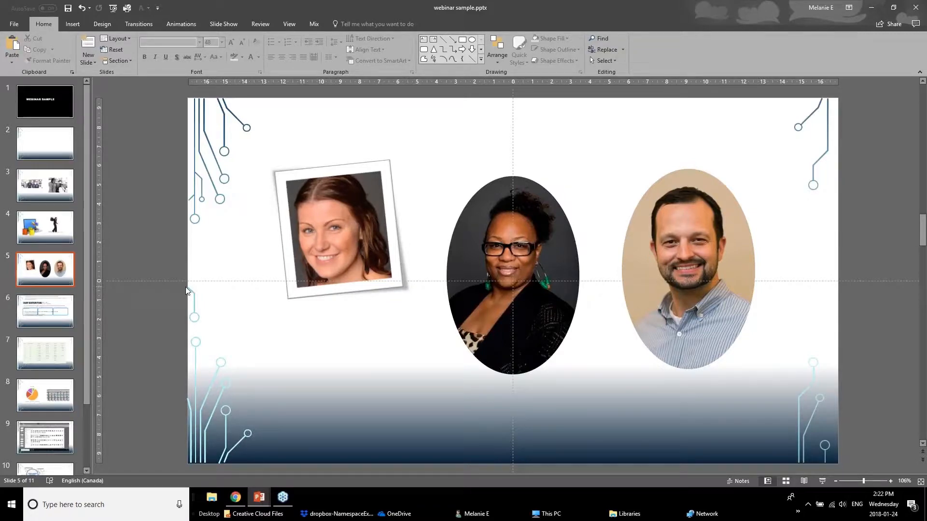
# - Preview the Picture Border and Shadow effect options on the middle portrait
pyautogui.click(485, 237)
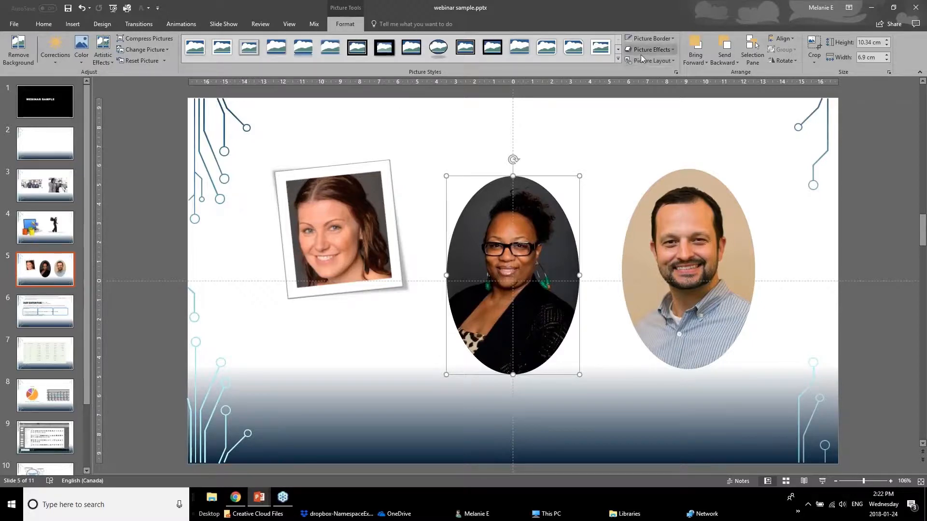
pyautogui.click(651, 41)
pyautogui.click(581, 140)
pyautogui.click(655, 40)
pyautogui.click(669, 38)
pyautogui.click(667, 50)
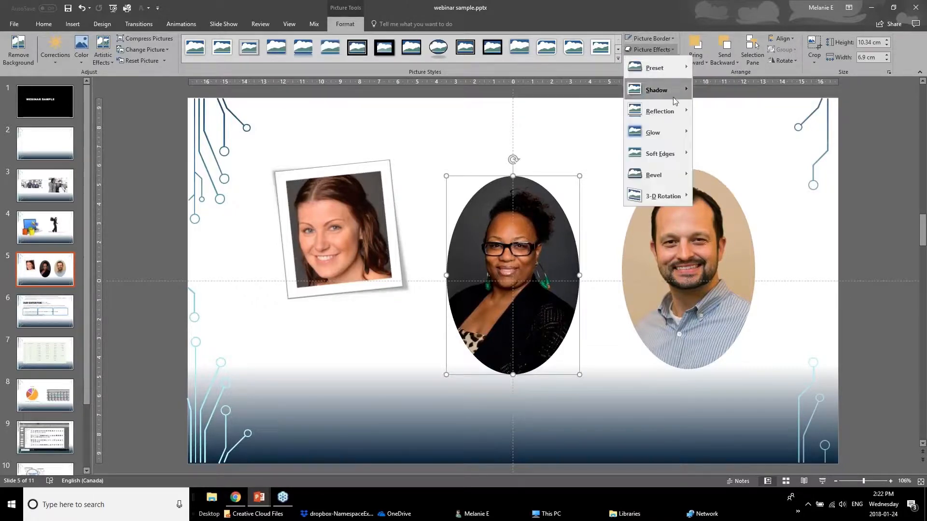
pyautogui.moveTo(674, 97)
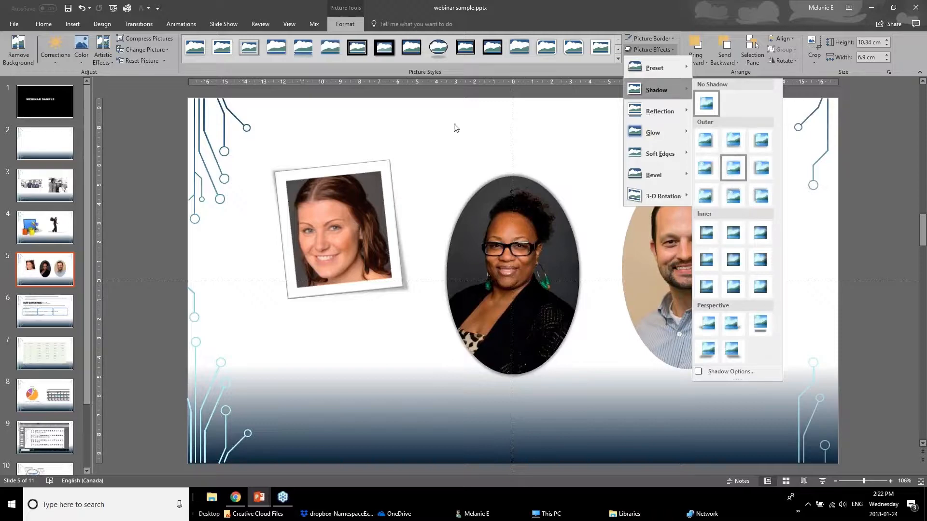
# - Apply the straight white-frame picture style to the leftmost portrait
pyautogui.click(339, 230)
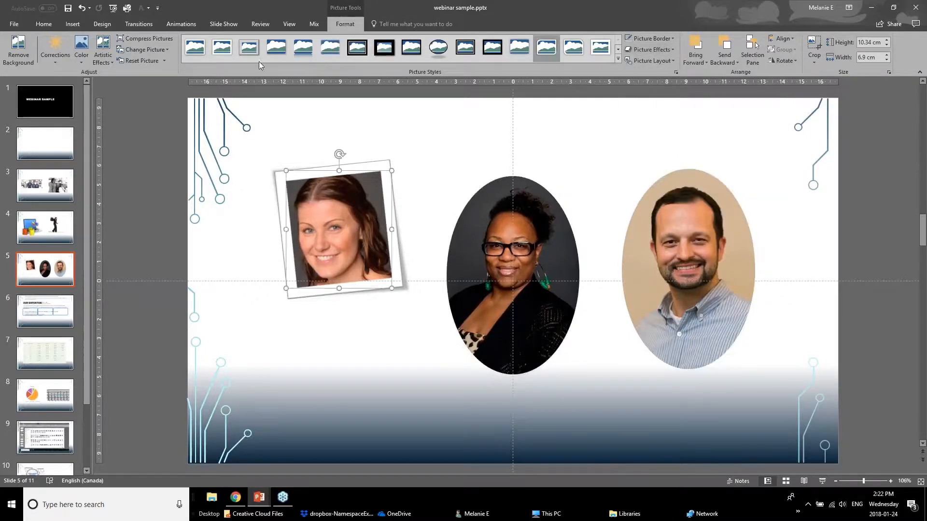
pyautogui.click(223, 48)
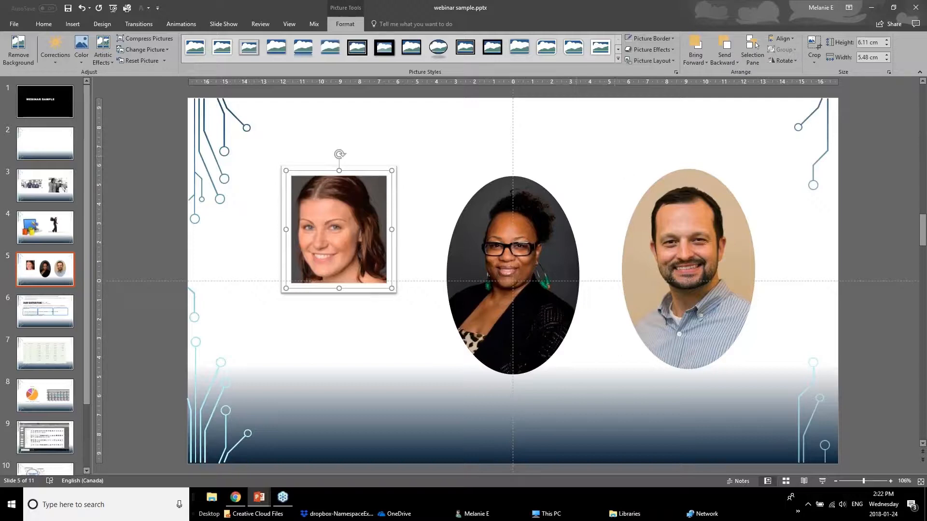
# - Switch to Powerpoint Webinar January 2018 v1.pptx and show slide 12, "Improve Text Box Formatting"
pyautogui.click(260, 498)
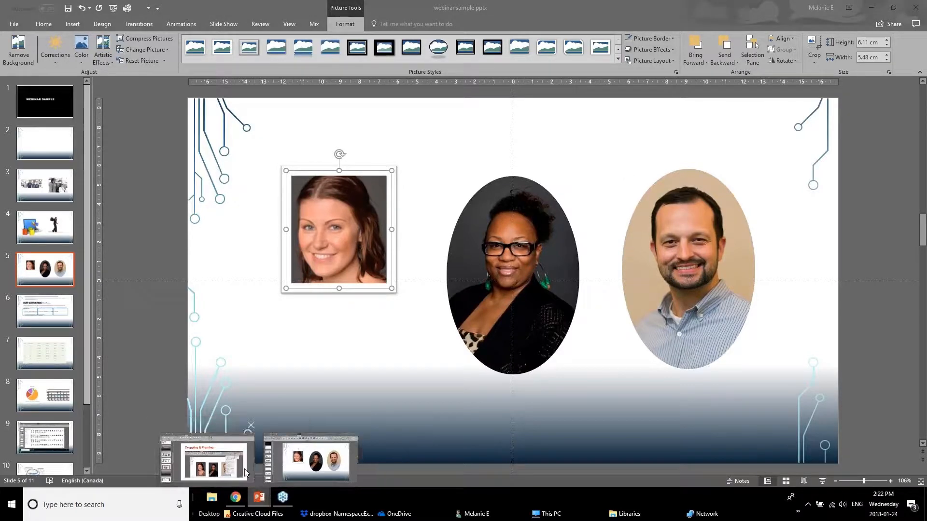
pyautogui.click(257, 475)
pyautogui.scroll(-1, 106, 372)
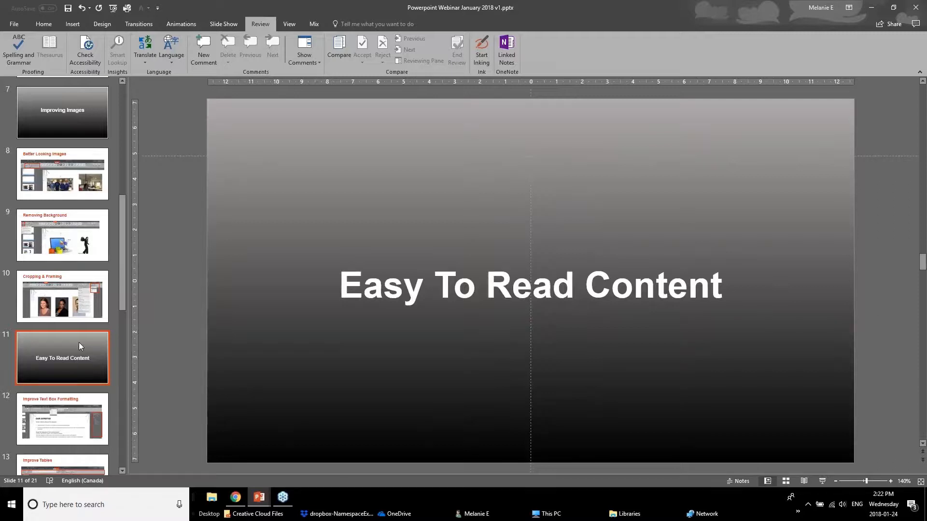
pyautogui.click(54, 440)
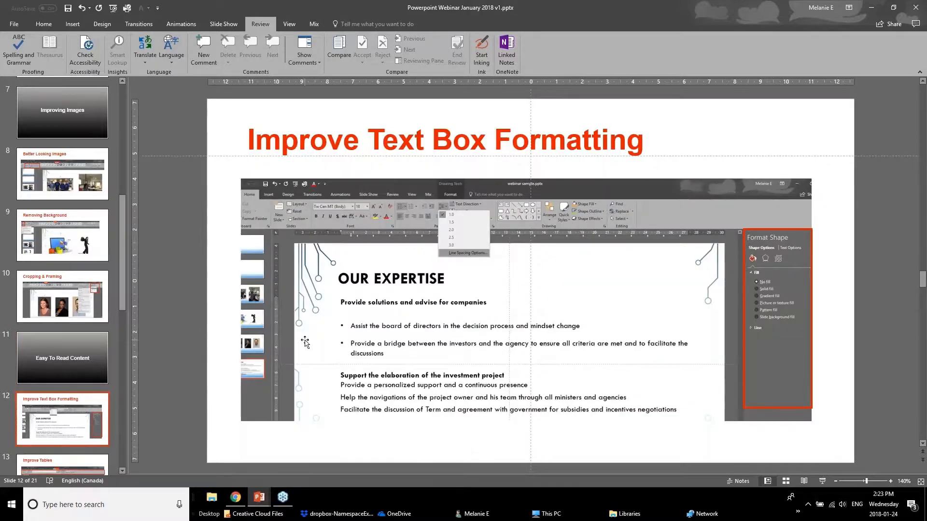
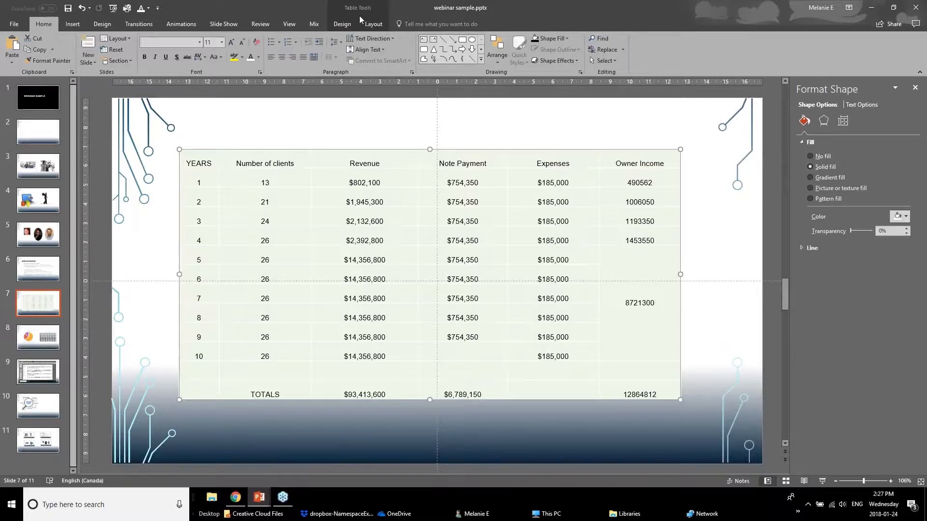
# - Examine the design and layout options available for the table on slide 7 of webinar sample.pptx
pyautogui.click(342, 24)
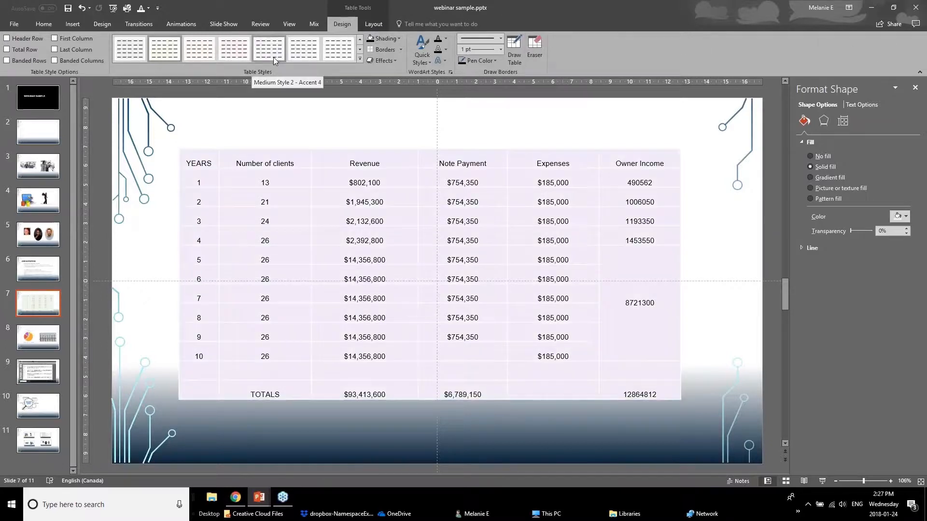
pyautogui.click(375, 24)
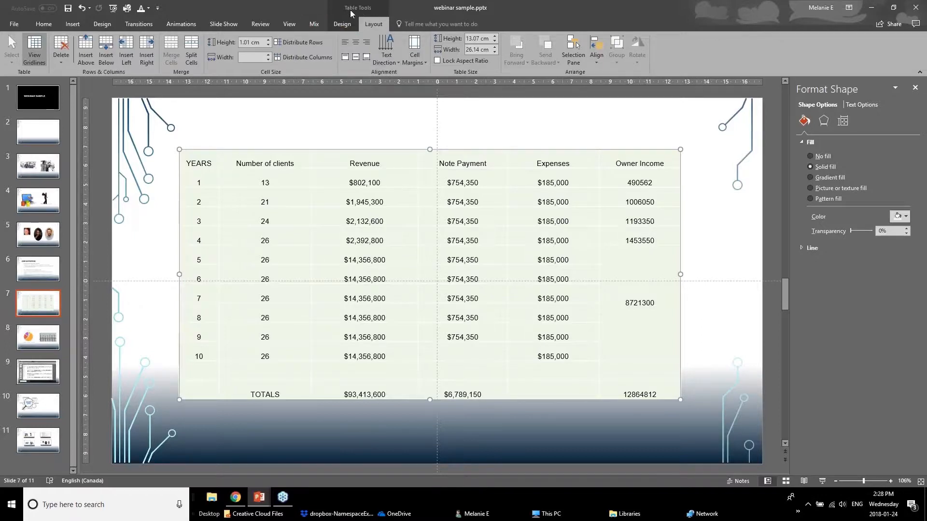
pyautogui.click(345, 28)
pyautogui.click(367, 26)
pyautogui.click(347, 26)
pyautogui.click(375, 25)
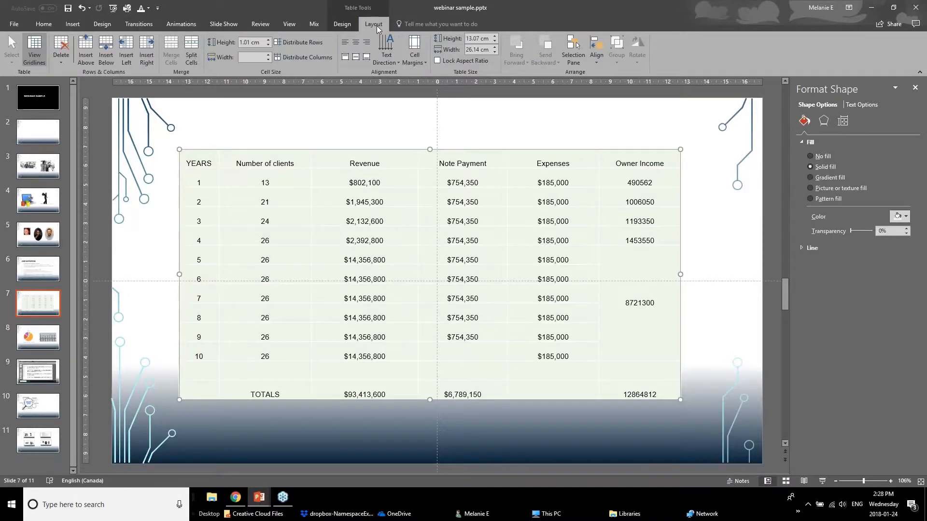
pyautogui.click(346, 25)
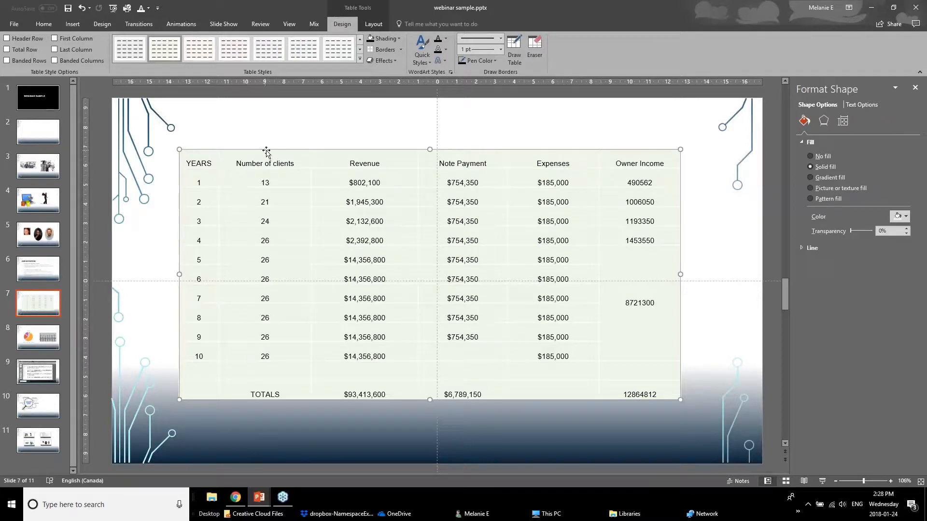
# - Try the Header Row, Total Row and Last Column options on the table and preview the available table styles
pyautogui.click(7, 39)
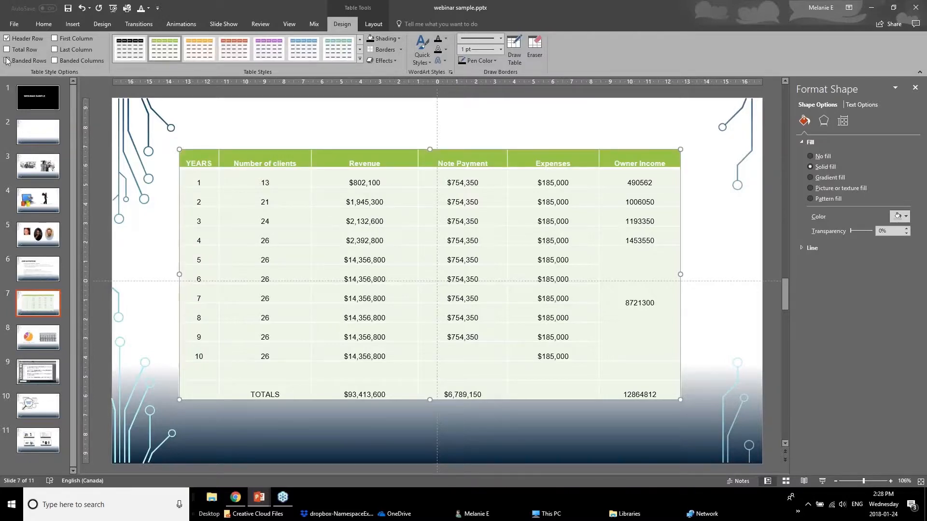
pyautogui.click(7, 50)
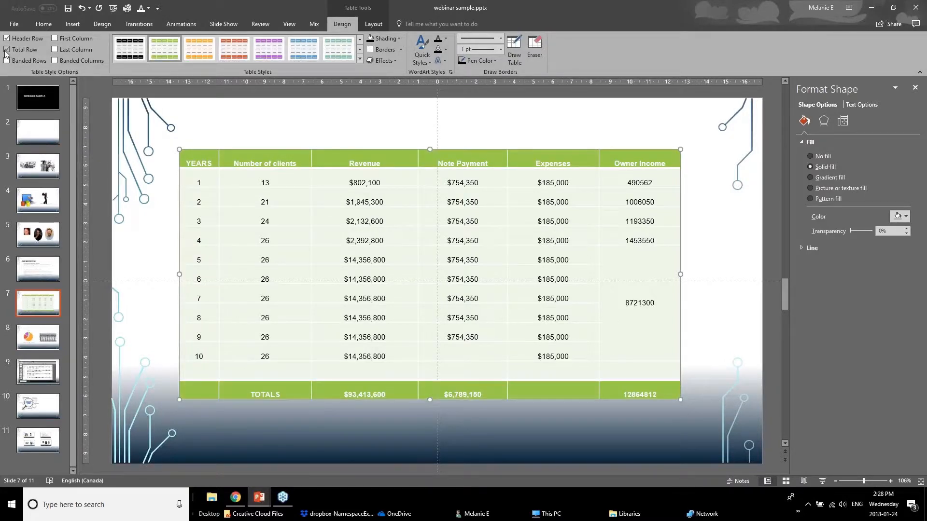
pyautogui.click(54, 50)
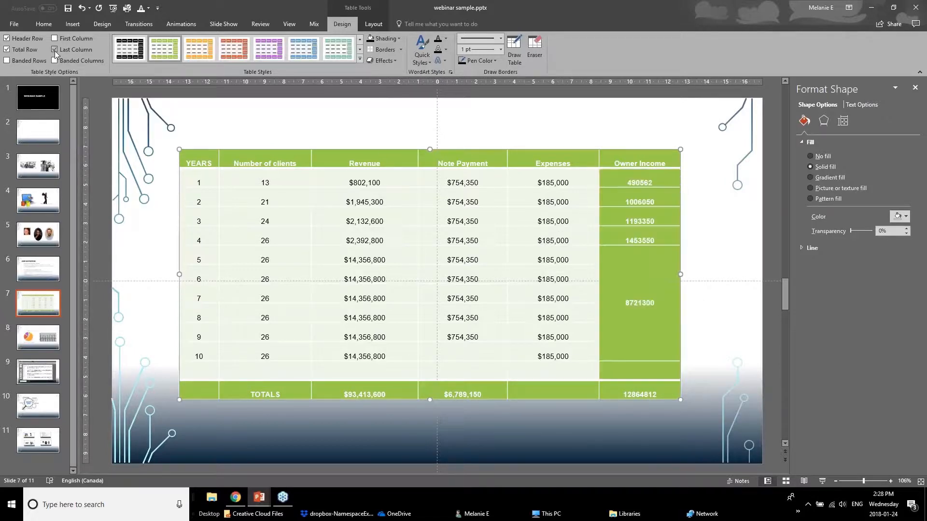
pyautogui.click(359, 58)
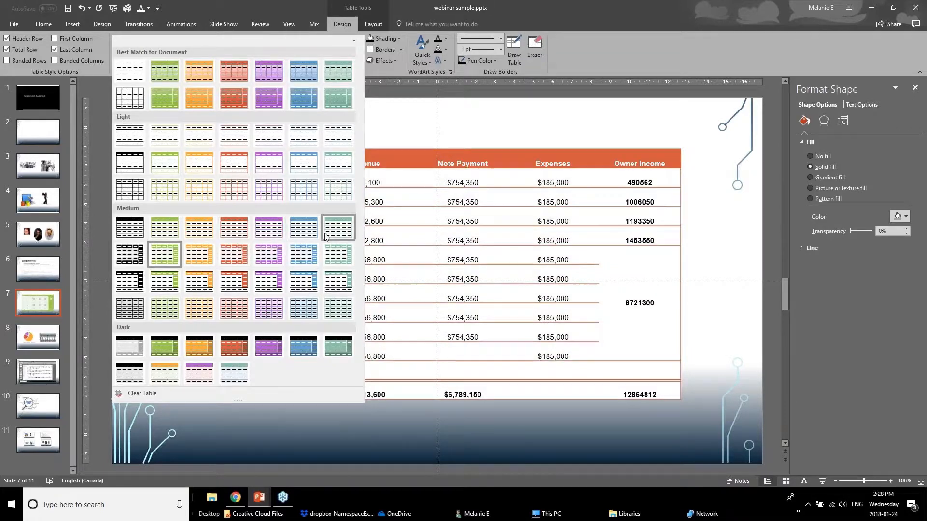
pyautogui.click(381, 139)
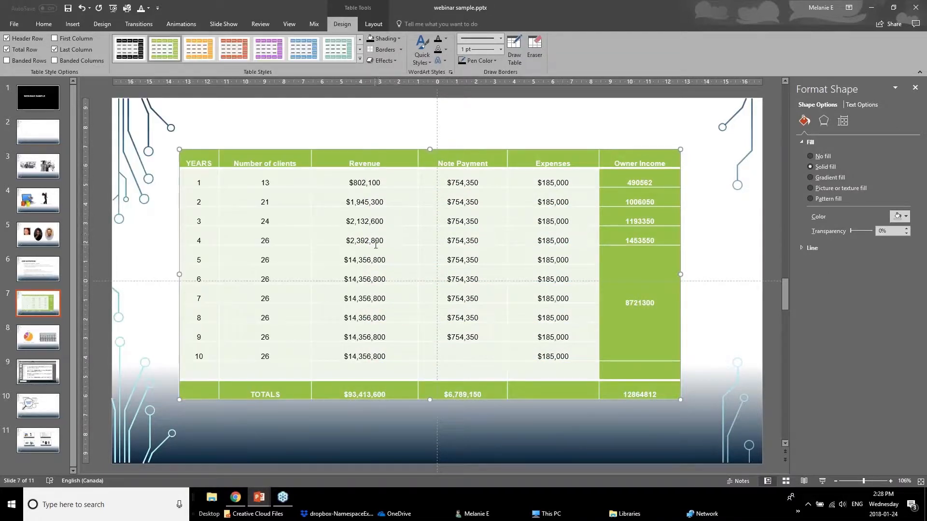
# - Undo the table's Header Row, Total Row and Last Column formatting
pyautogui.hotkey('ctrl', 'z')
pyautogui.hotkey('ctrl', 'z')
pyautogui.hotkey('ctrl', 'z')
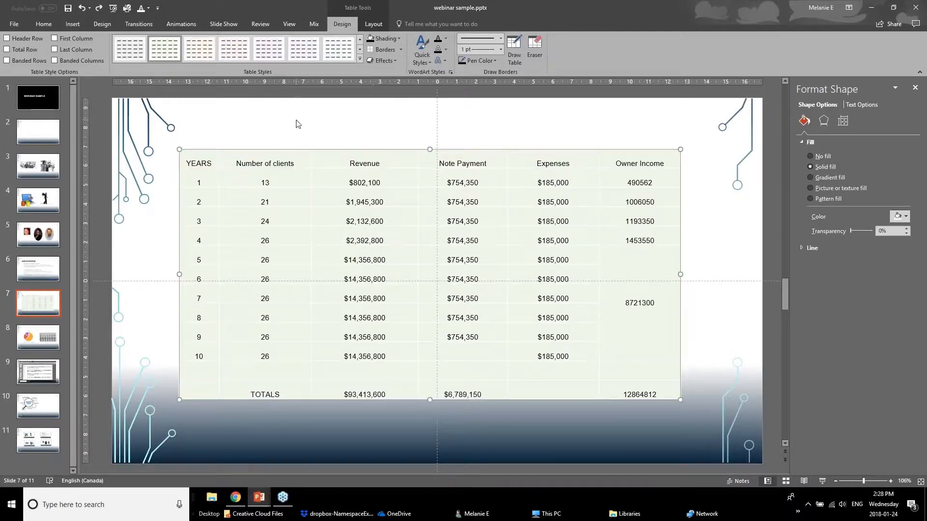
# - Shade the table's header row in the standard dark red and set its text fill to white
pyautogui.click(298, 124)
pyautogui.moveTo(191, 163); pyautogui.dragTo(661, 161)
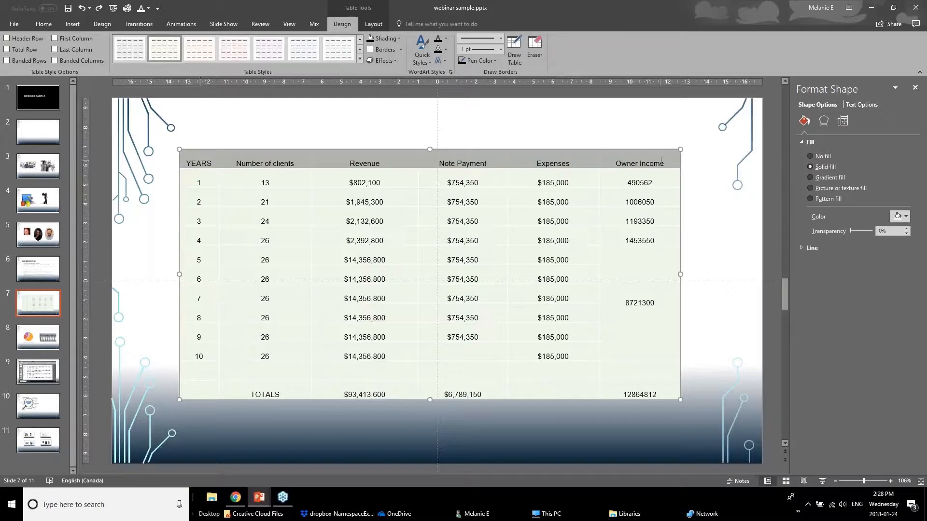
pyautogui.click(399, 39)
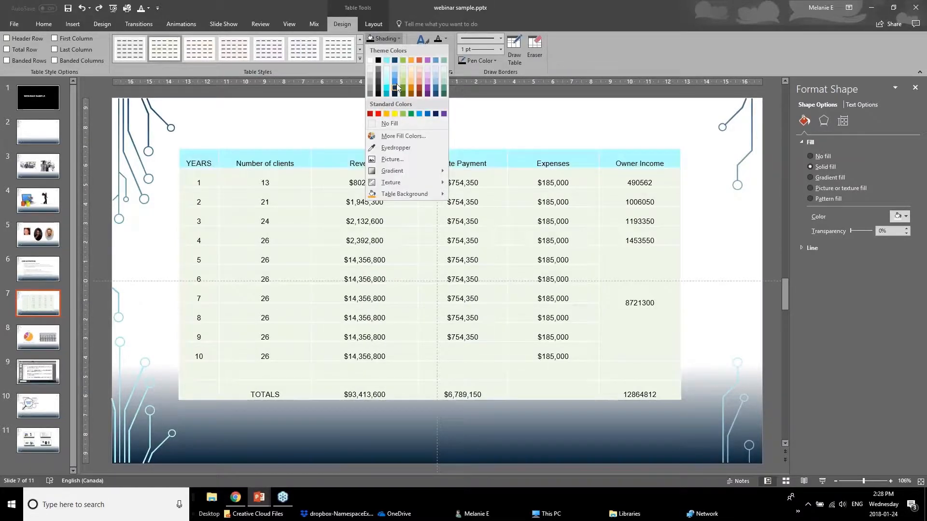
pyautogui.click(370, 115)
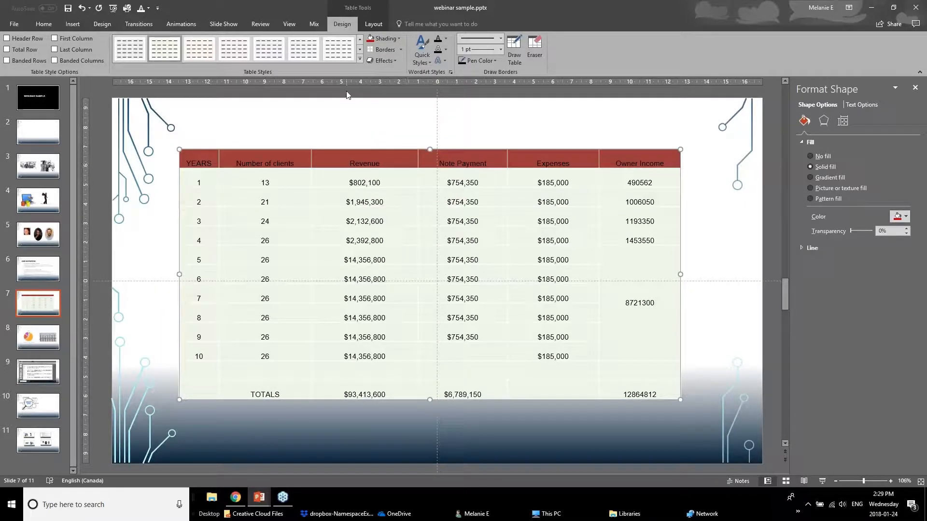
pyautogui.click(445, 39)
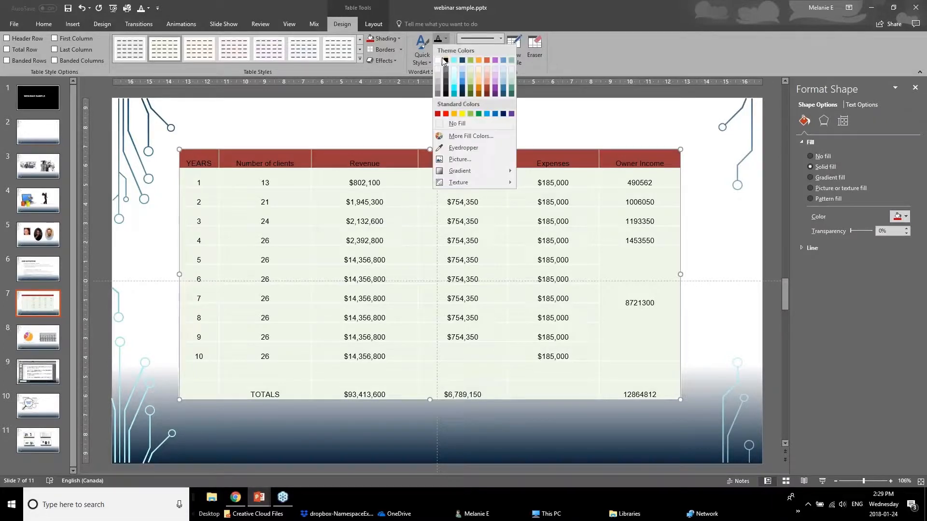
pyautogui.click(437, 61)
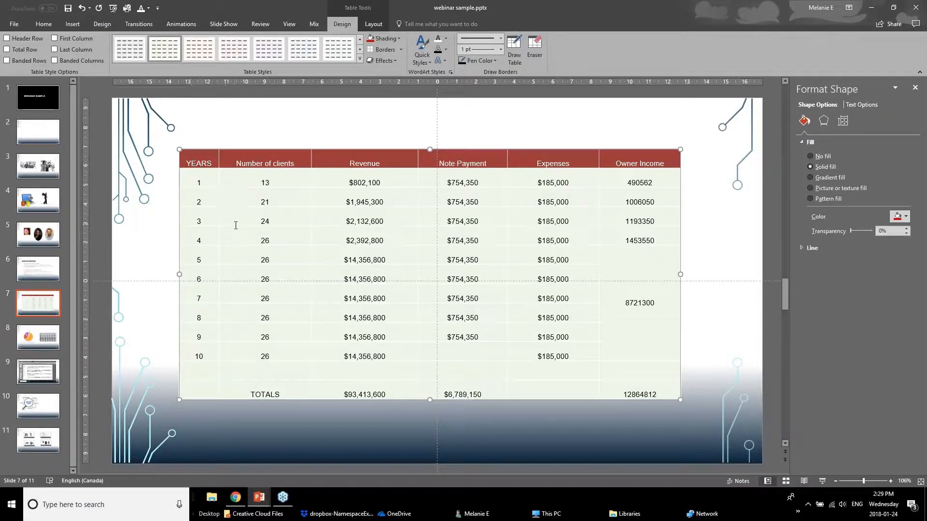
# - Select all the table's cells, choose a pen color and try to apply borders to them
pyautogui.moveTo(192, 162); pyautogui.dragTo(463, 202)
pyautogui.moveTo(608, 309); pyautogui.dragTo(637, 393)
pyautogui.click(400, 50)
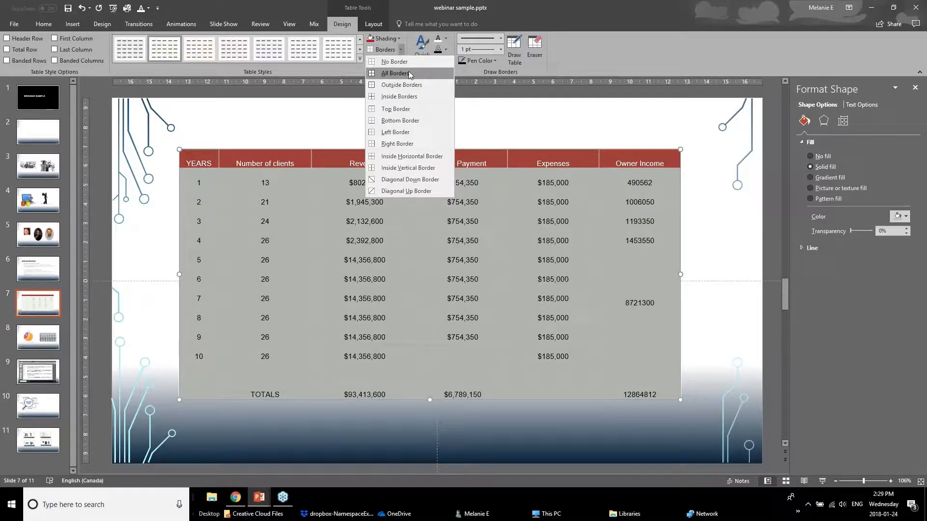
pyautogui.click(501, 51)
pyautogui.click(501, 50)
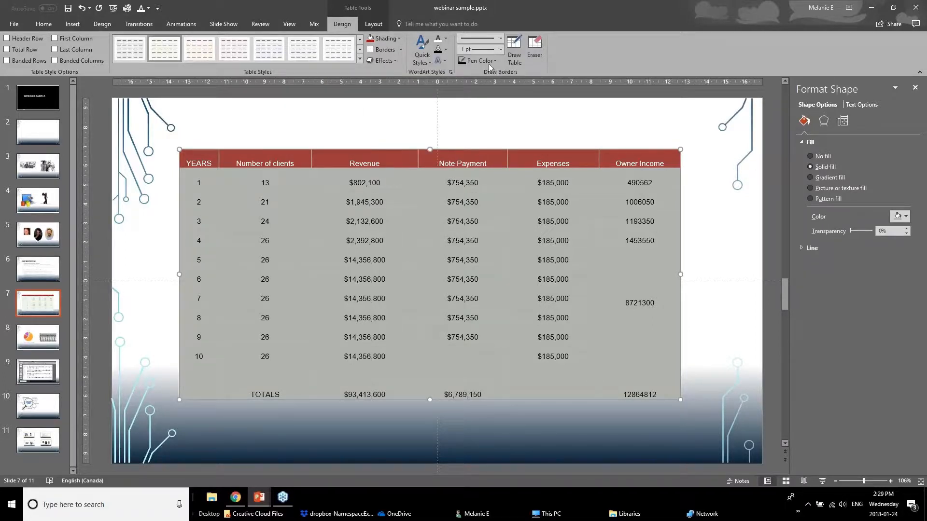
pyautogui.click(490, 61)
pyautogui.click(463, 100)
pyautogui.click(483, 62)
pyautogui.click(463, 100)
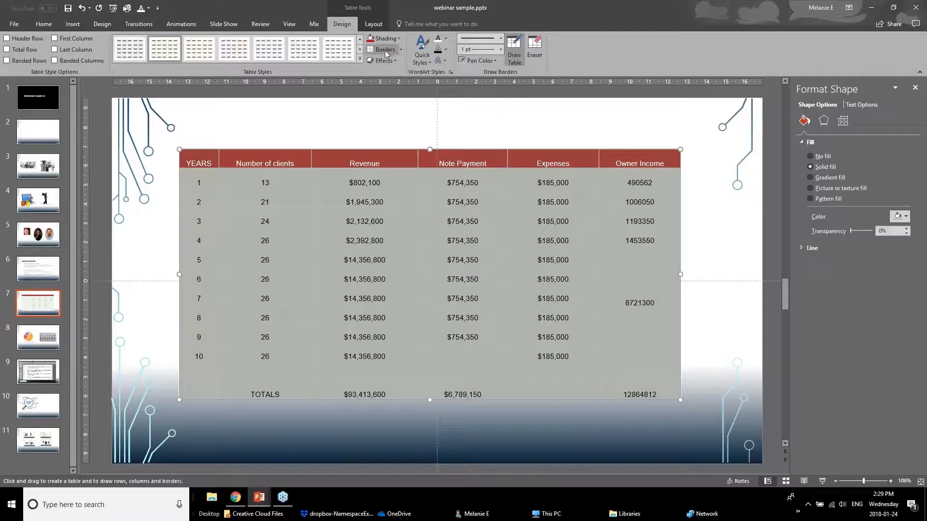
pyautogui.click(384, 50)
# - Apply all borders to every table cell below the header row
pyautogui.click(361, 141)
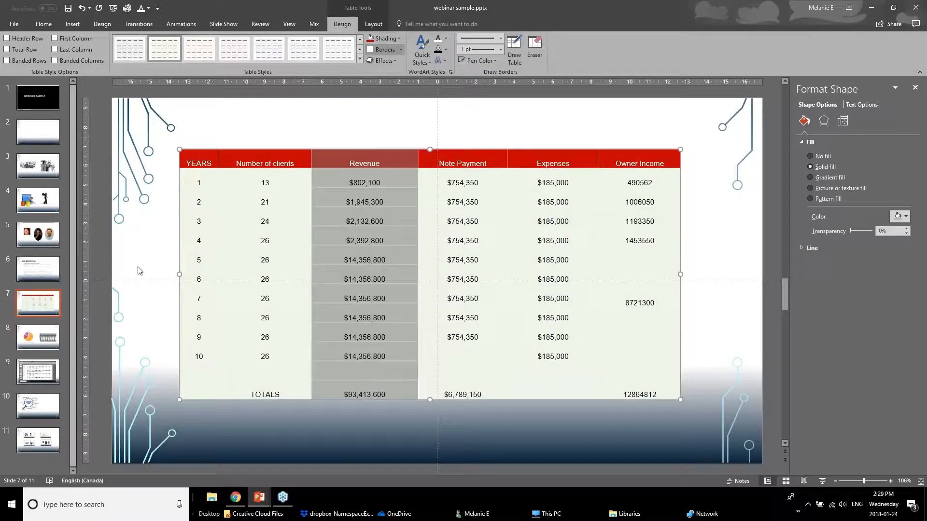
pyautogui.click(141, 272)
pyautogui.moveTo(198, 182); pyautogui.dragTo(640, 394)
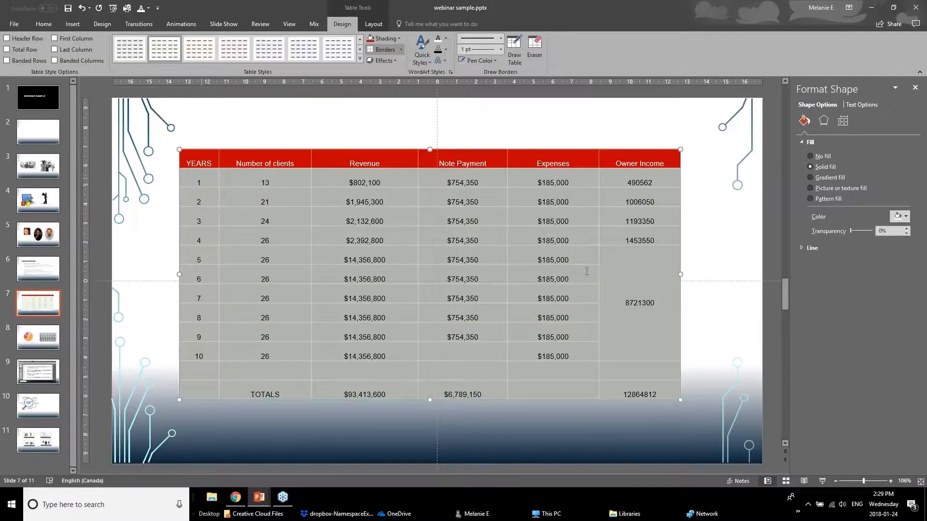
pyautogui.click(400, 50)
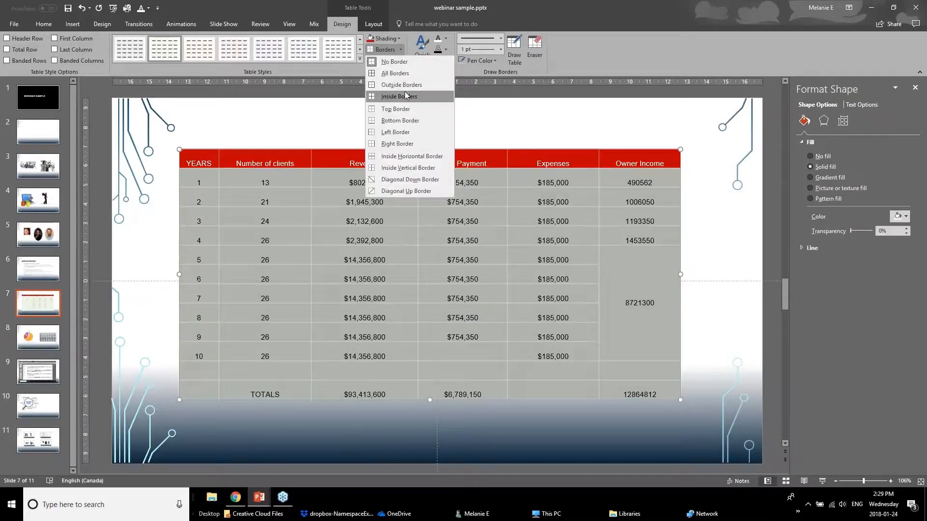
pyautogui.click(405, 74)
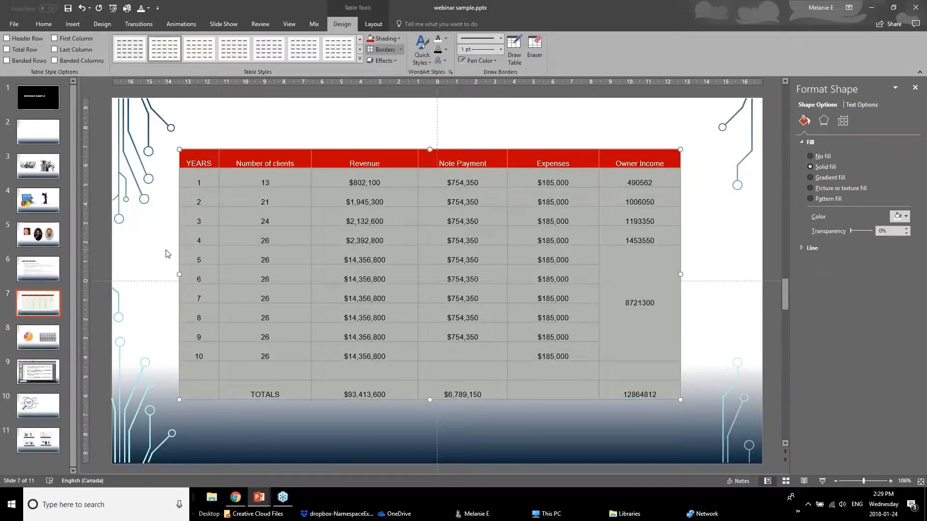
pyautogui.click(166, 253)
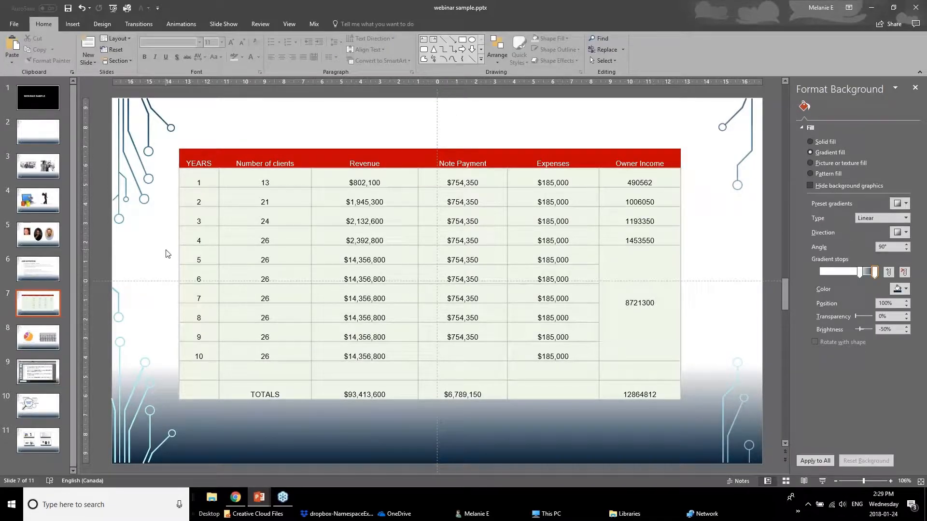
# - Center the whole table's text vertically in its cells, try left and right alignment, and center it horizontally
pyautogui.moveTo(213, 182); pyautogui.dragTo(650, 216)
pyautogui.click(638, 257)
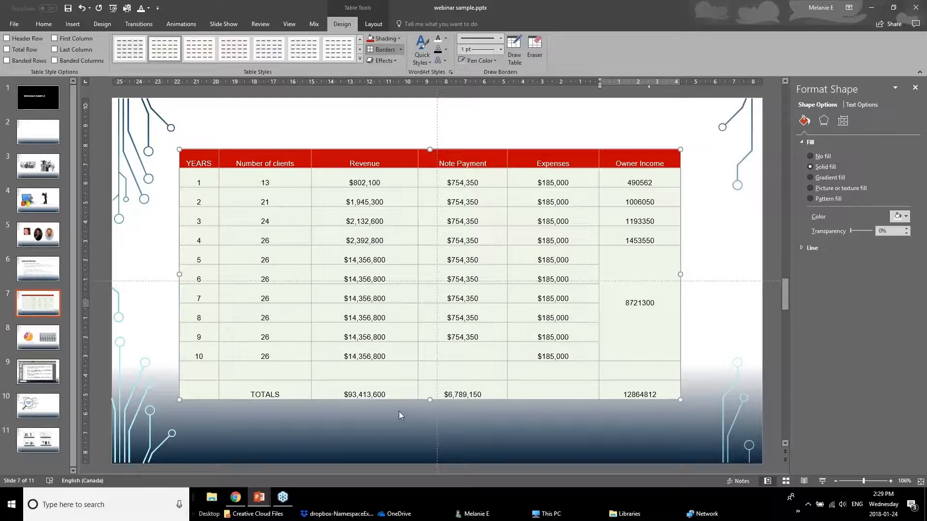
pyautogui.click(203, 180)
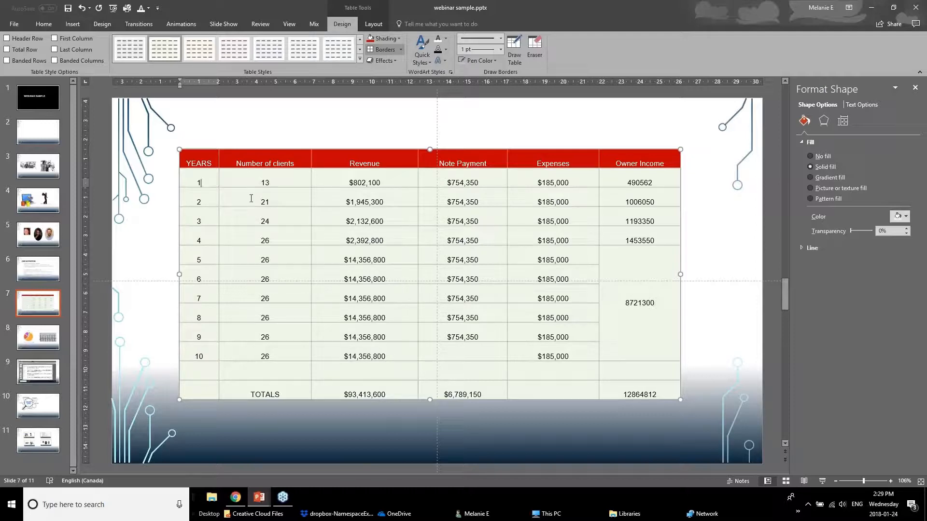
pyautogui.click(373, 24)
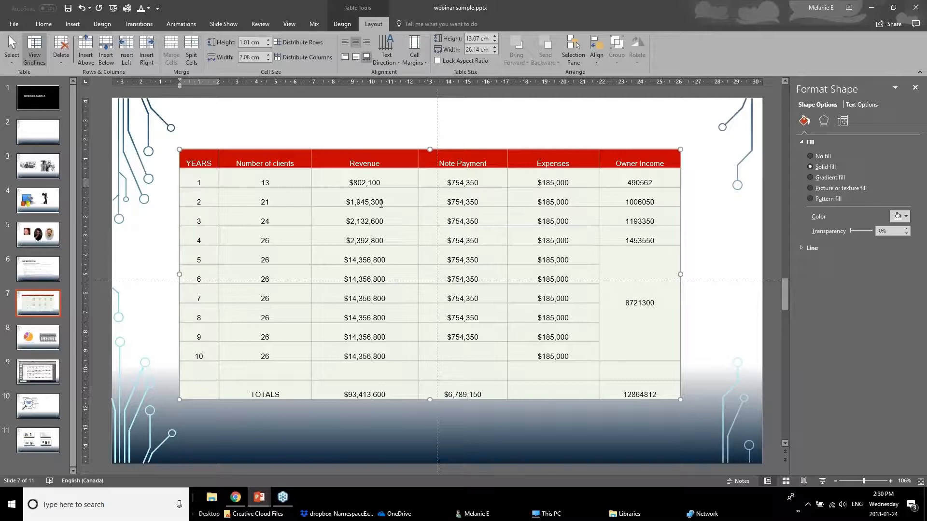
pyautogui.click(208, 154)
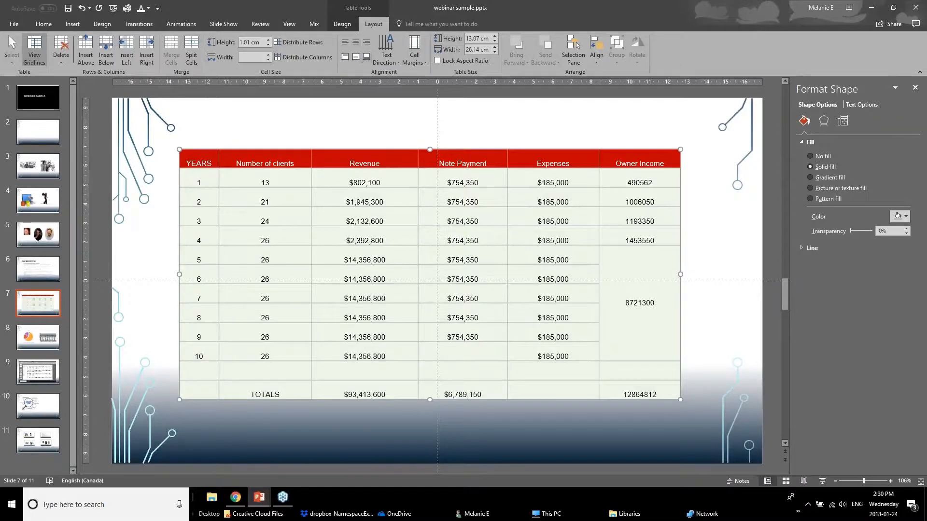
pyautogui.click(356, 59)
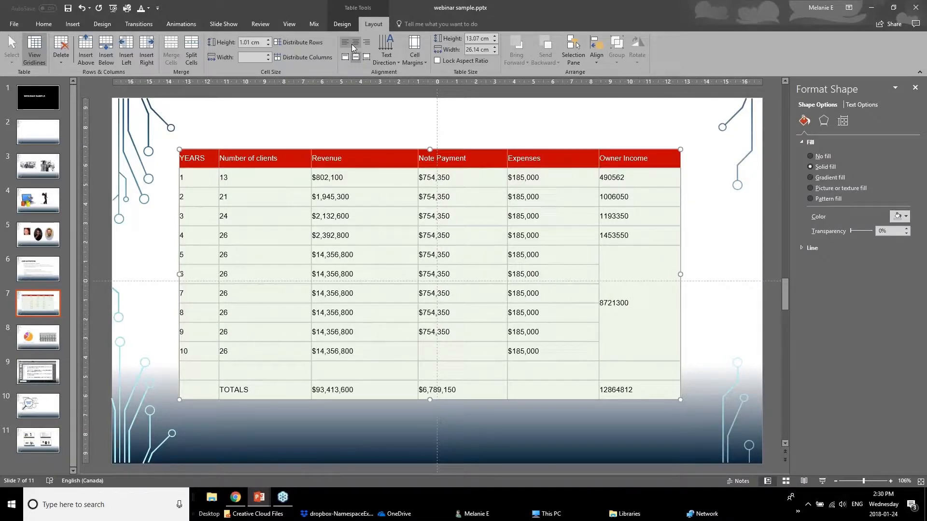
pyautogui.click(369, 42)
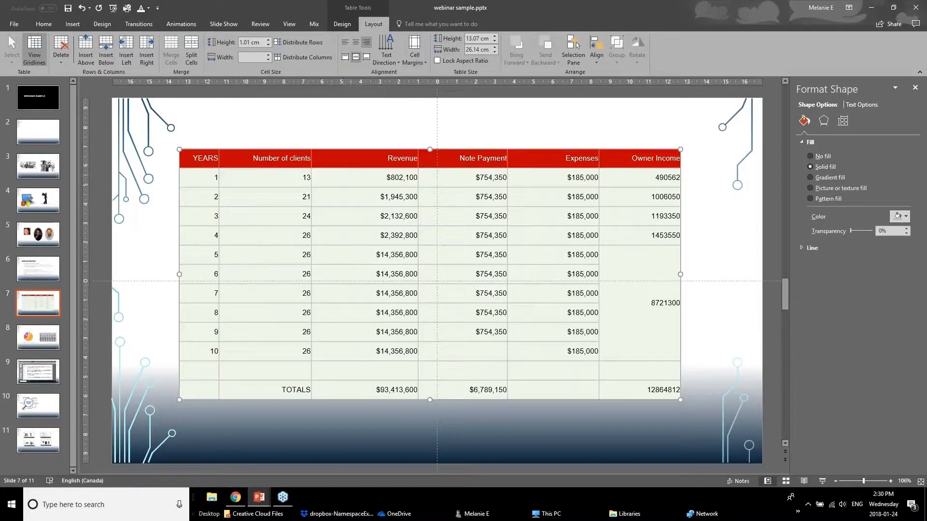
pyautogui.click(356, 42)
pyautogui.click(261, 216)
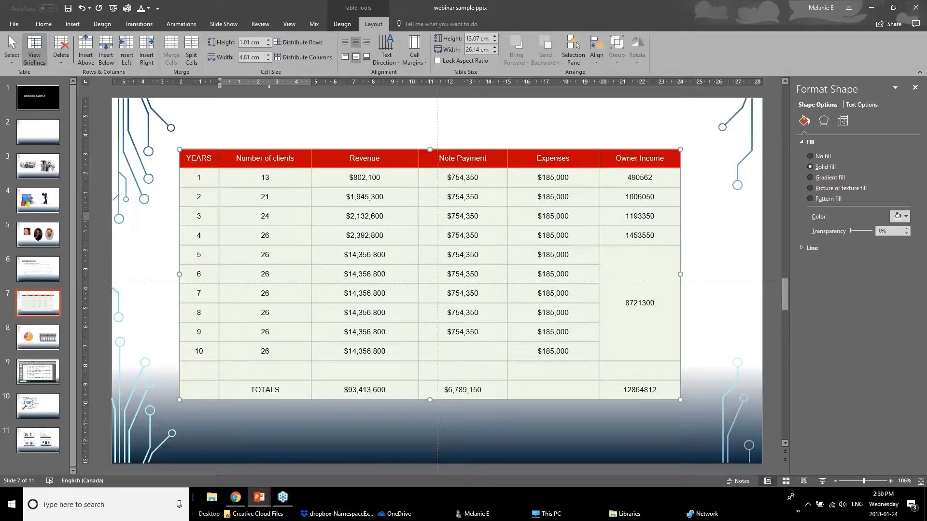
pyautogui.click(275, 181)
# - Try rotating the text of the year cells in the first column by 90° and set it back to horizontal
pyautogui.moveTo(213, 186); pyautogui.dragTo(184, 376)
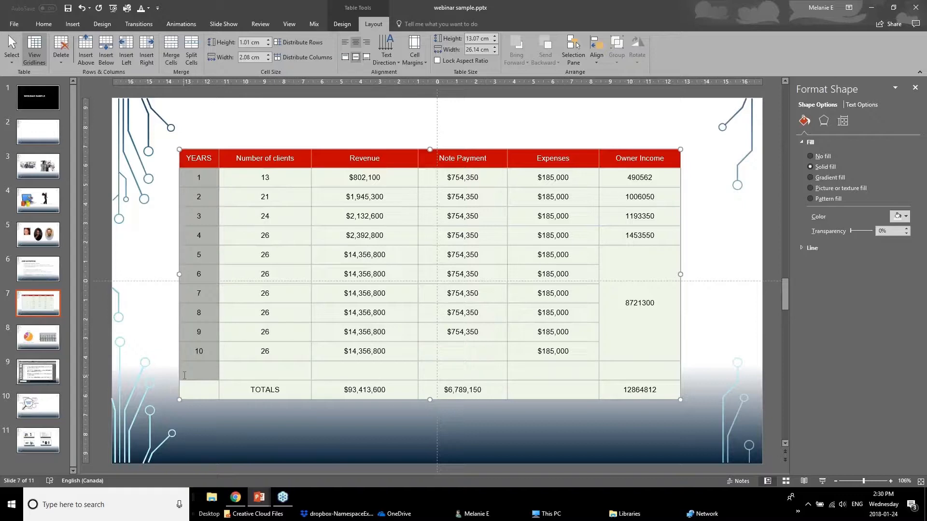
pyautogui.click(388, 63)
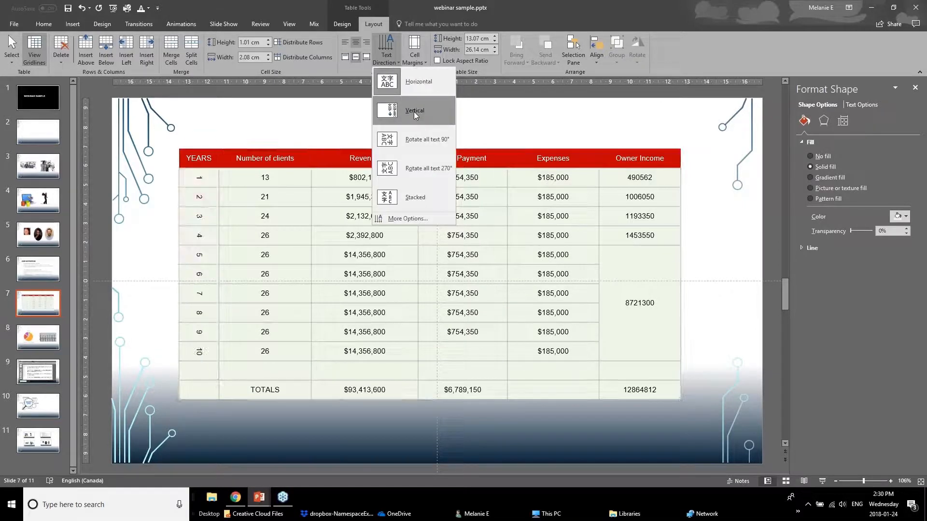
pyautogui.click(412, 141)
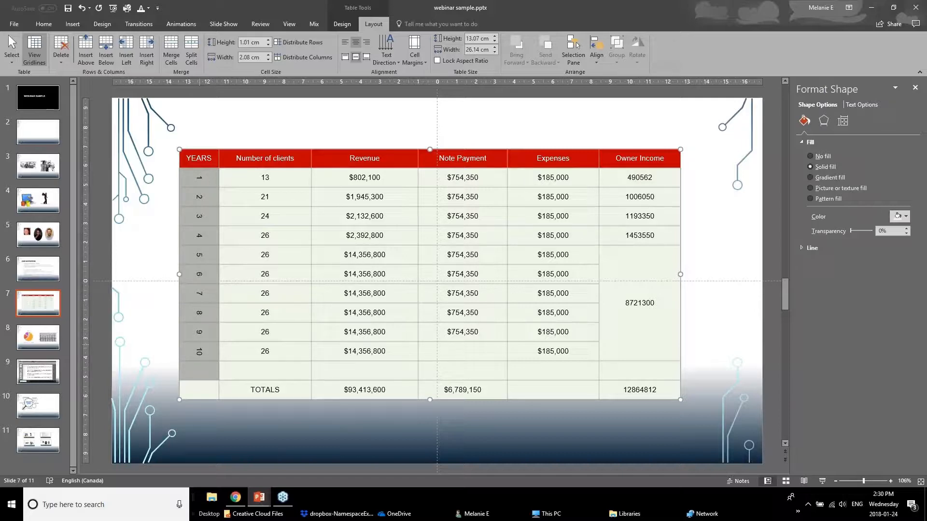
pyautogui.click(386, 54)
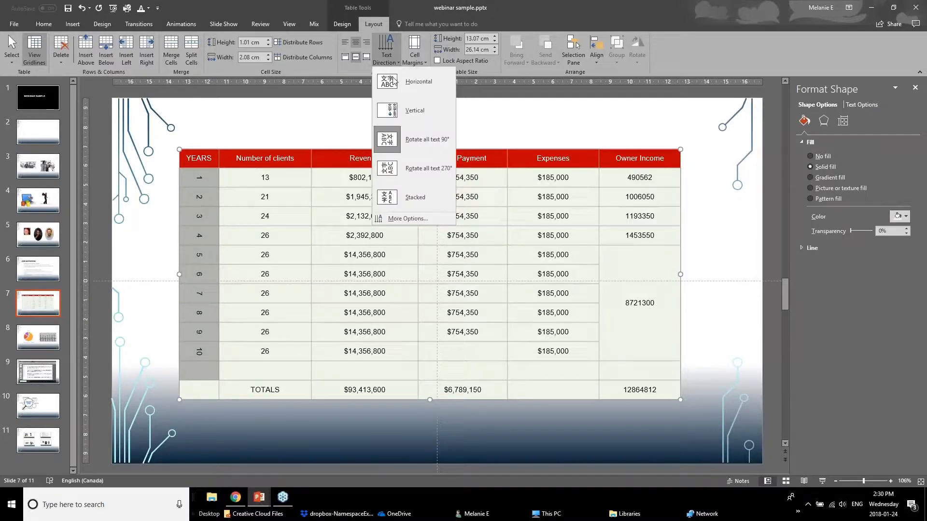
pyautogui.click(401, 90)
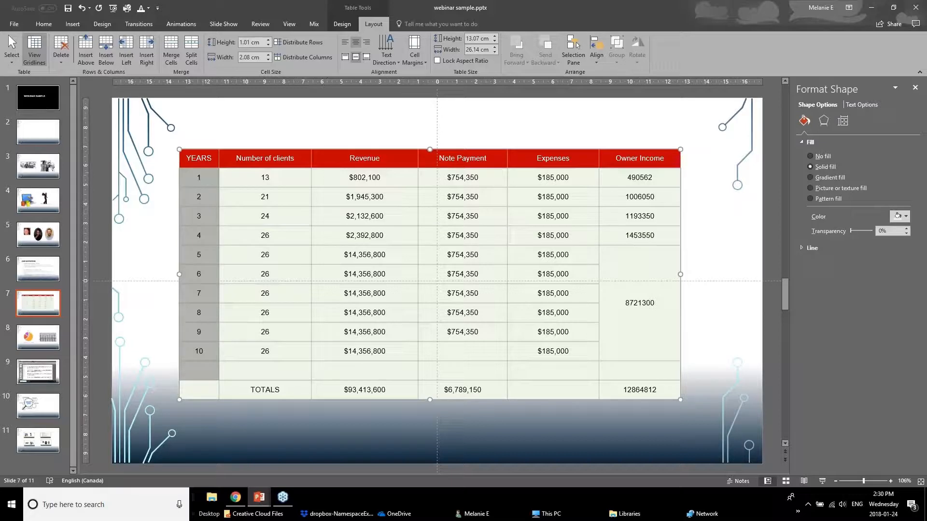
# - Apply the Narrow cell margins to all the table's cells
pyautogui.click(197, 178)
pyautogui.click(415, 55)
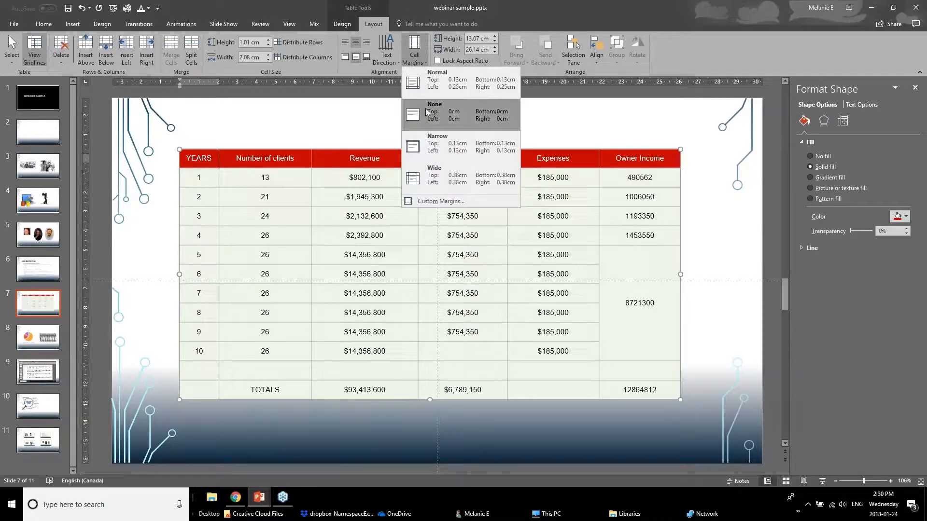
pyautogui.click(225, 200)
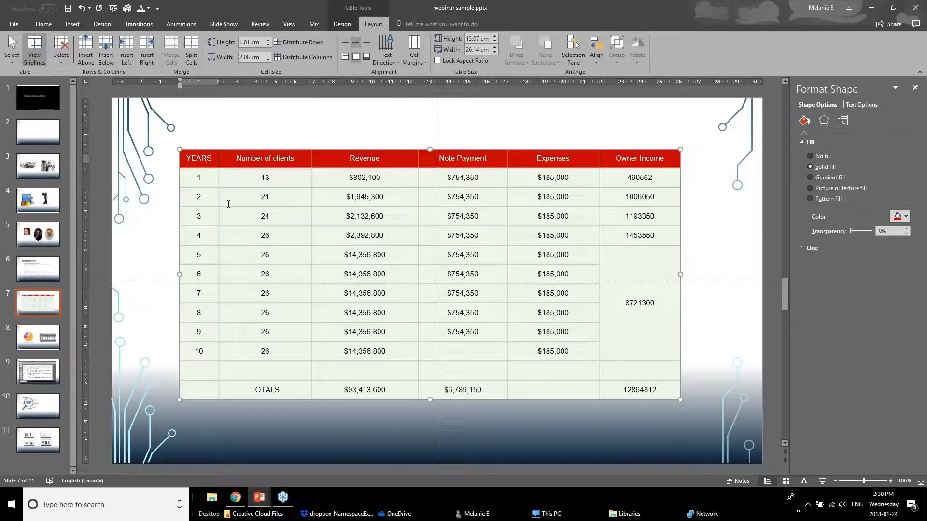
pyautogui.click(257, 180)
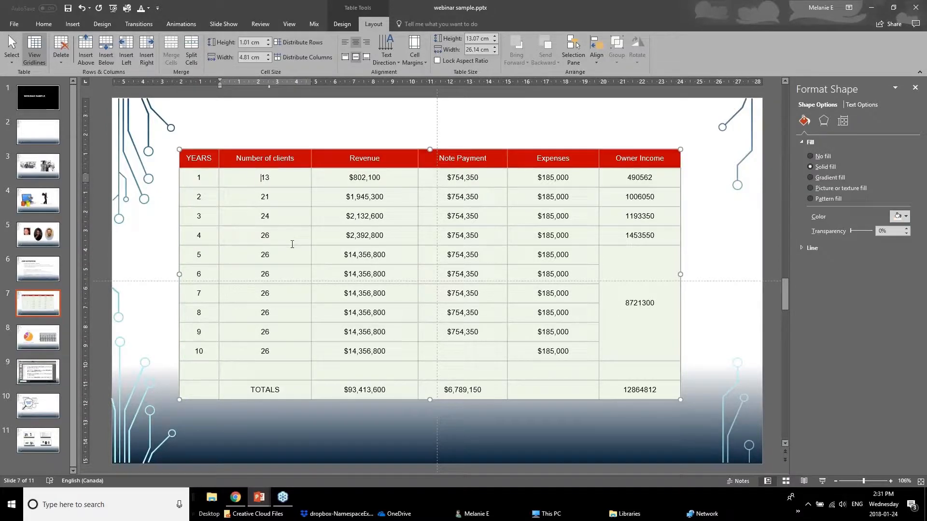
pyautogui.moveTo(216, 165); pyautogui.dragTo(660, 390)
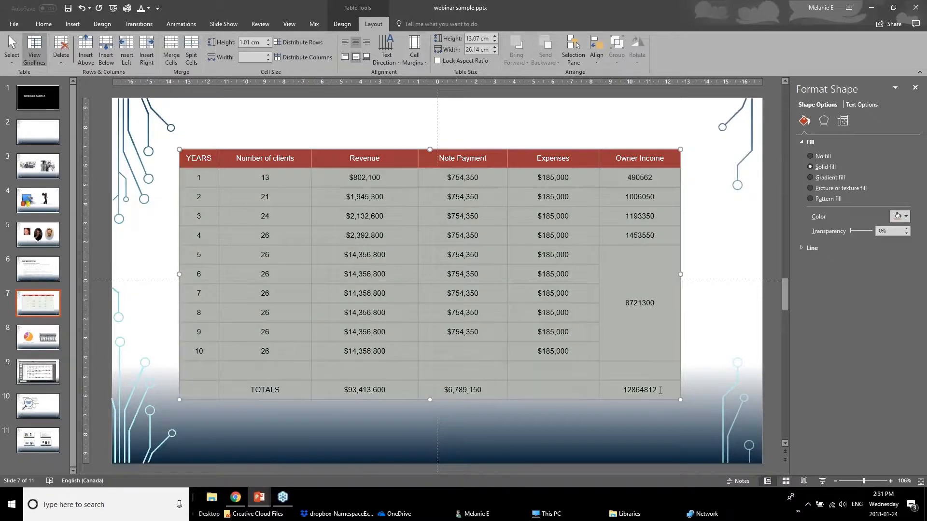
pyautogui.click(410, 62)
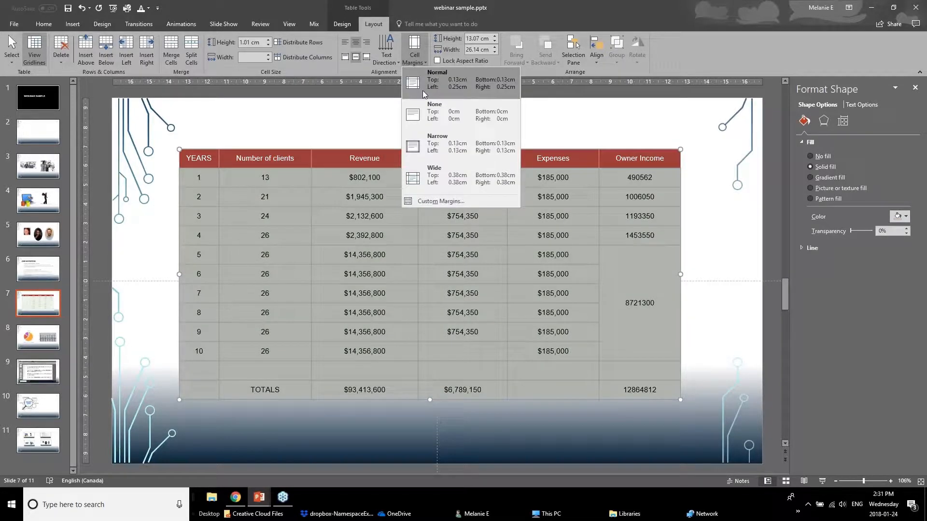
pyautogui.click(445, 161)
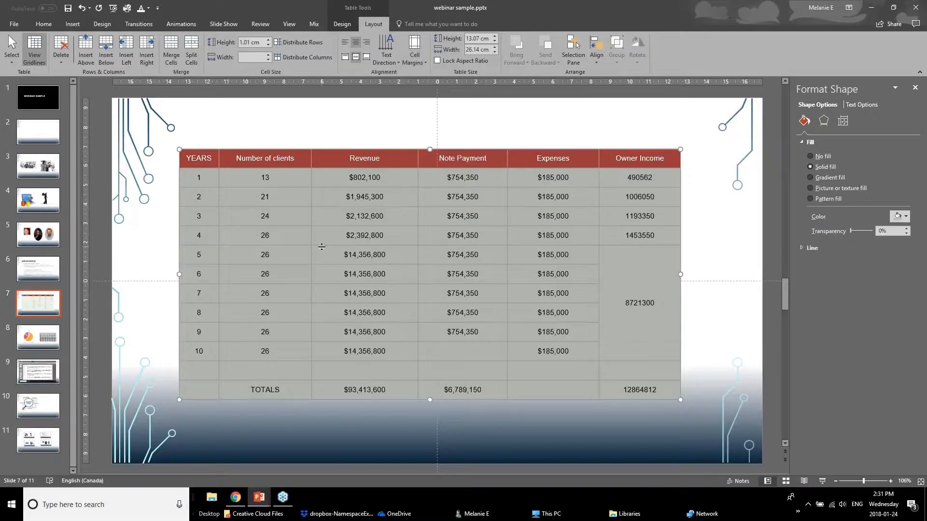
pyautogui.click(376, 178)
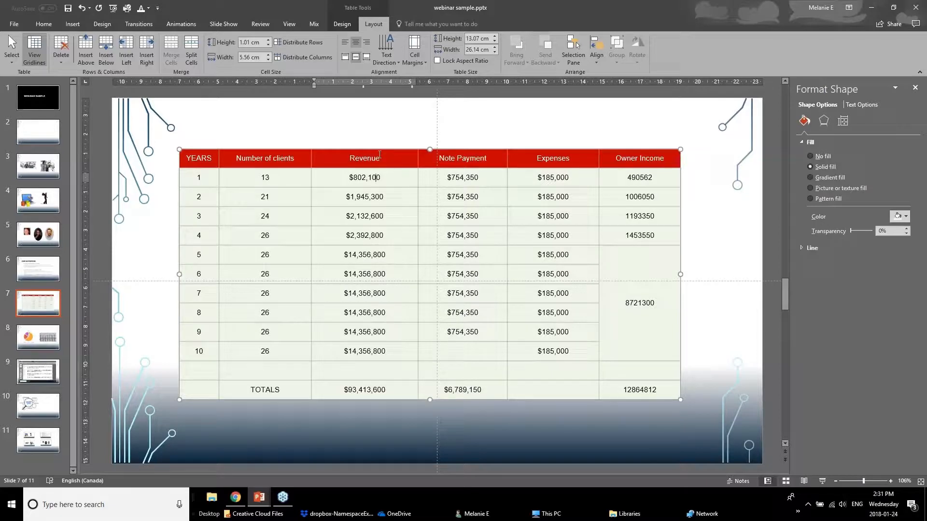
# - Open the table's shape formatting and examine the text box alignment, direction and margin settings of its cells
pyautogui.press('Escape')
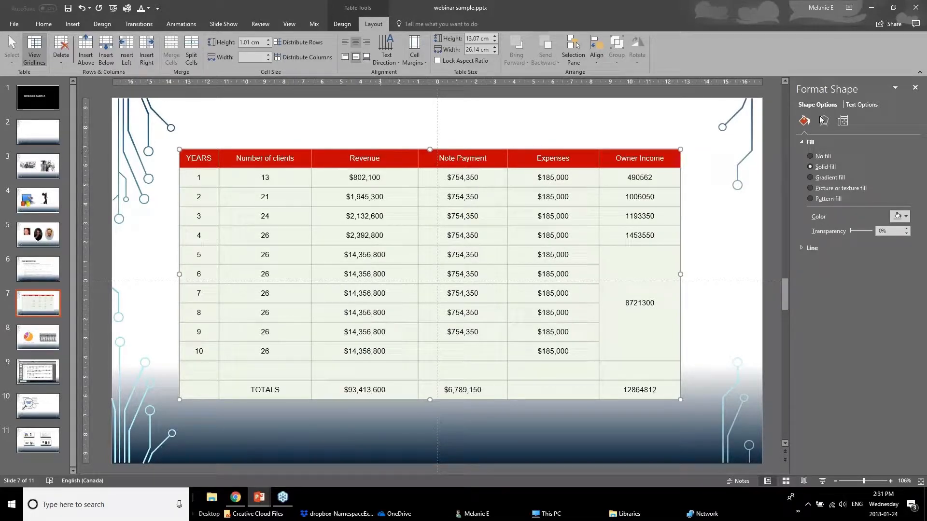
pyautogui.rightClick(625, 149)
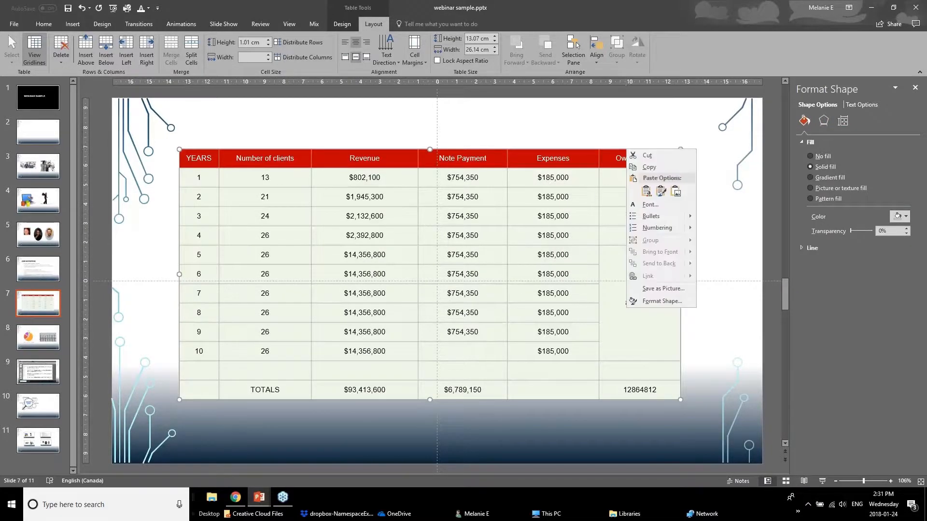
pyautogui.click(649, 304)
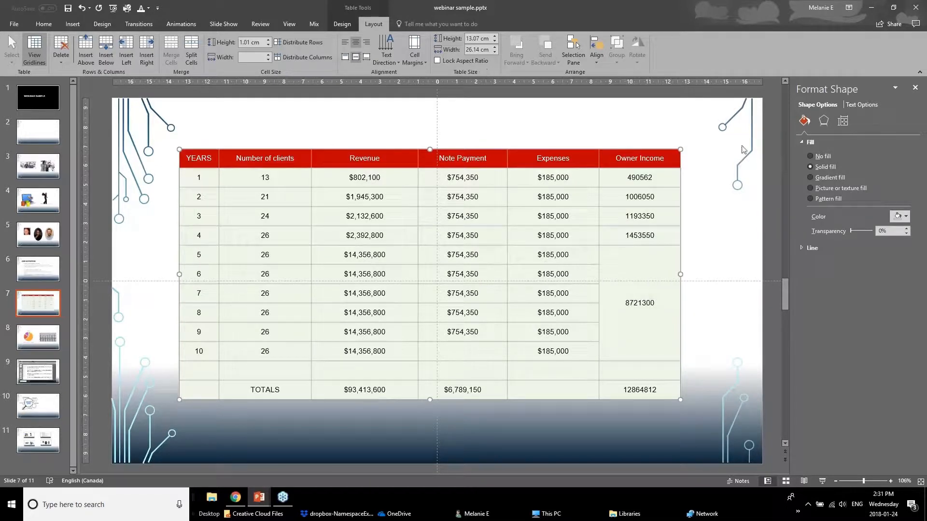
pyautogui.click(857, 105)
pyautogui.click(844, 124)
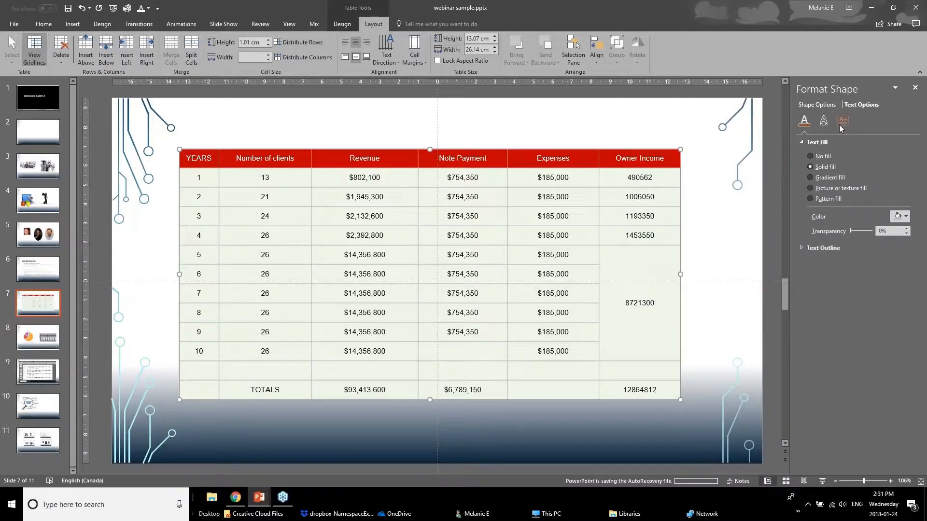
pyautogui.click(519, 198)
pyautogui.click(536, 252)
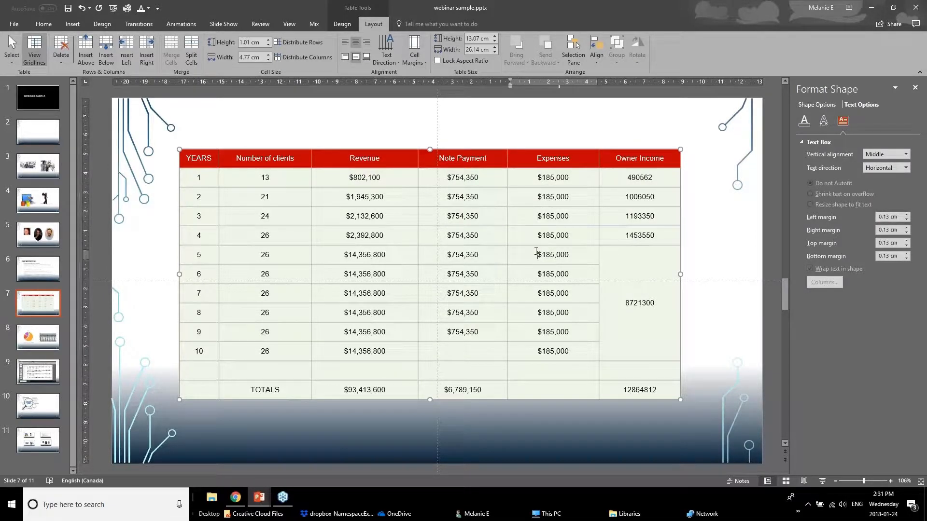
pyautogui.moveTo(615, 264); pyautogui.dragTo(625, 346)
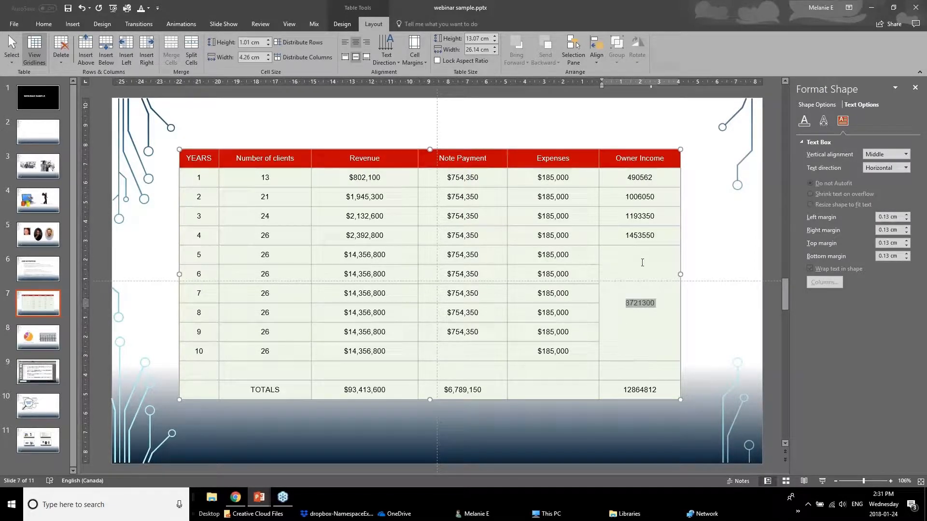
pyautogui.click(640, 352)
pyautogui.moveTo(648, 389); pyautogui.dragTo(210, 393)
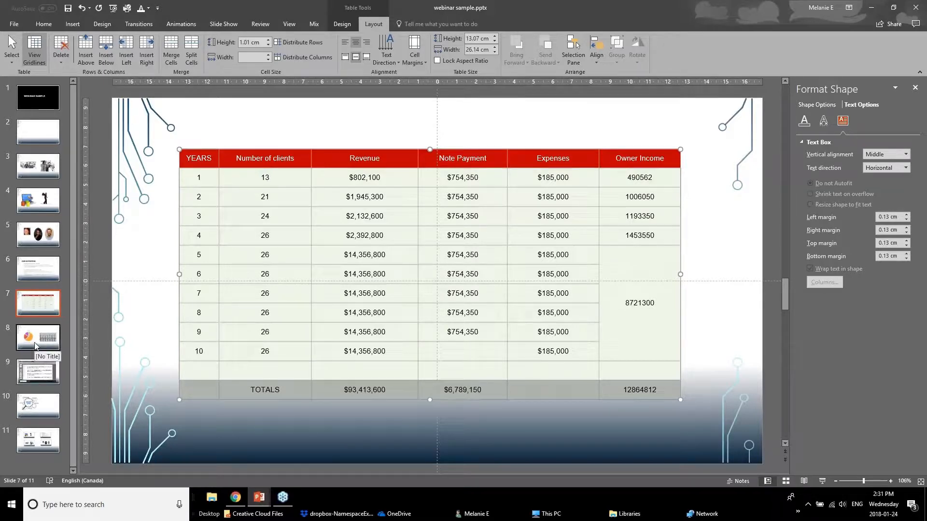
# - Switch to the Powerpoint Webinar January 2018 v1.pptx presentation and show the Better Looking Graphs slide
pyautogui.click(259, 497)
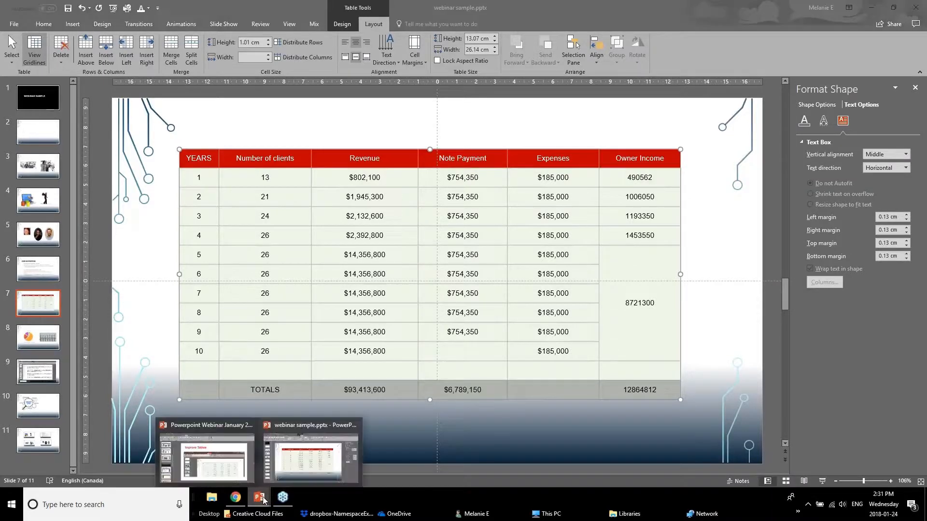
pyautogui.click(210, 459)
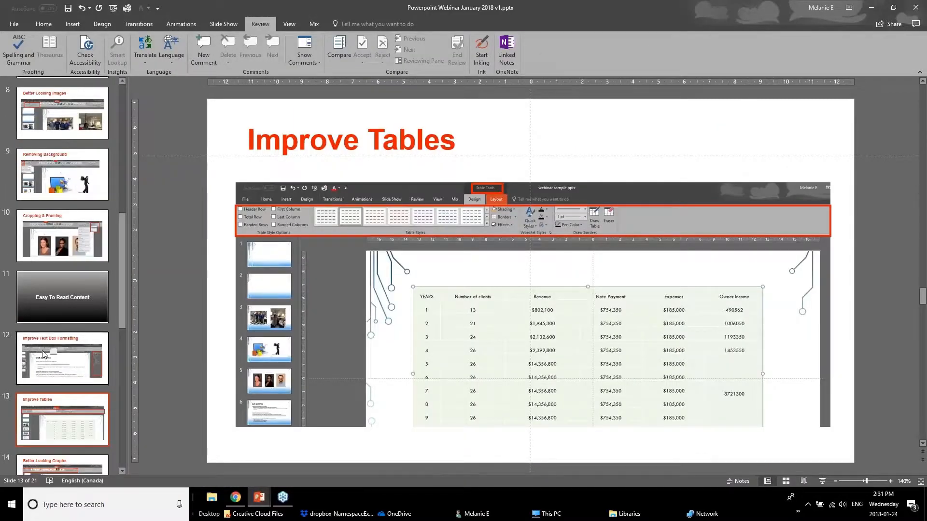
pyautogui.click(49, 431)
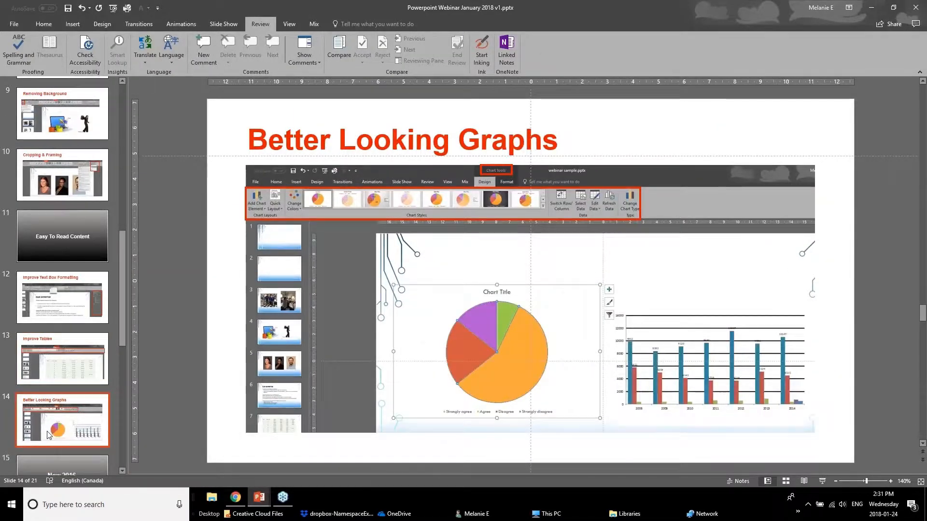